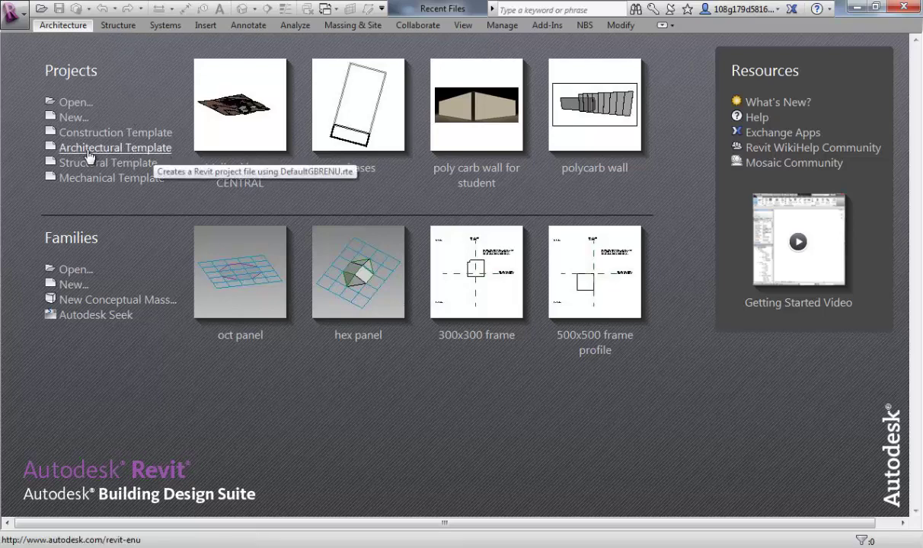
Step: Create a new conceptual mass family and choose the Metric Mass.rft template
left_click(146, 151)
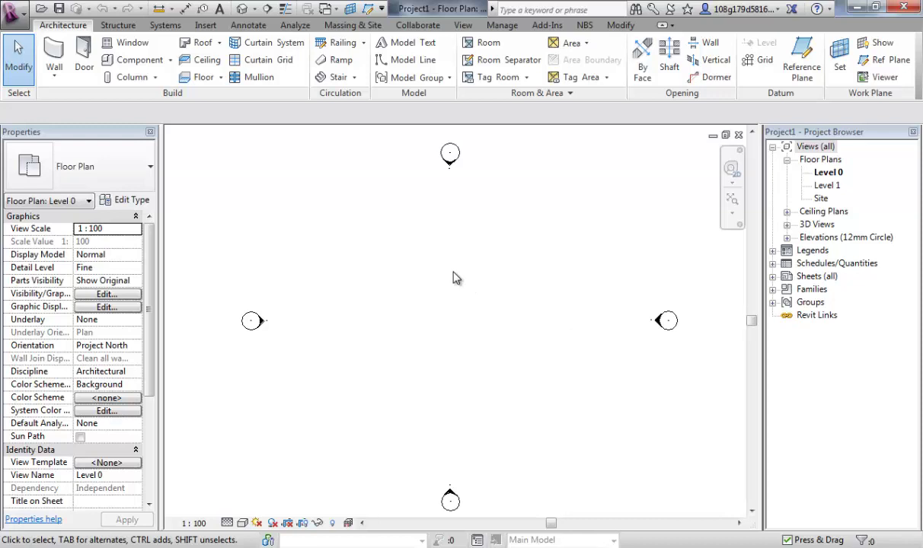
left_click(20, 19)
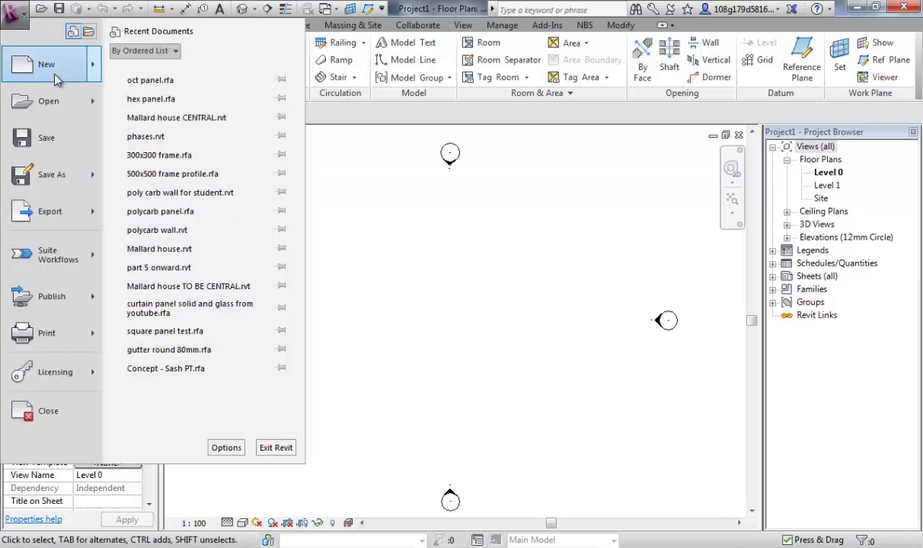
mouse_move(54, 75)
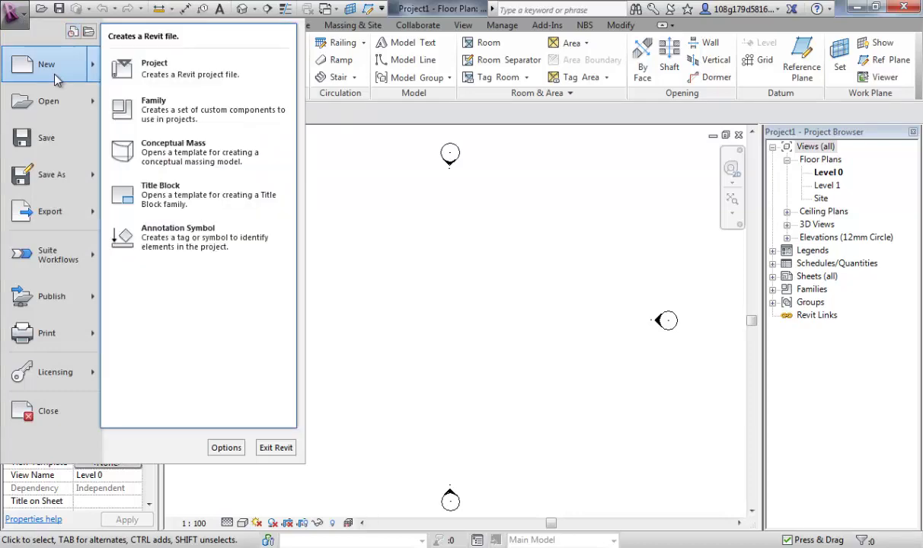
left_click(187, 163)
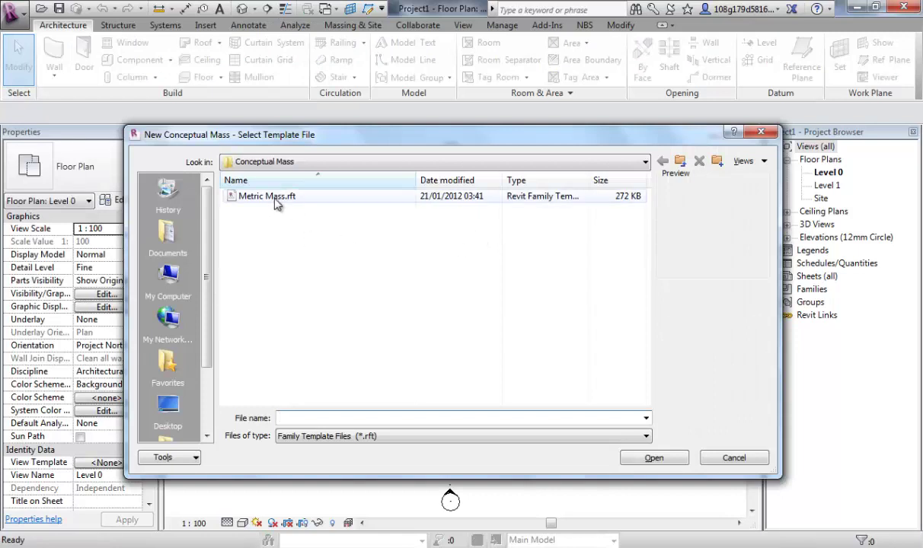
left_click(260, 195)
Step: Open the Metric Mass template, show the active work plane and recentre the 3D view
left_click(656, 458)
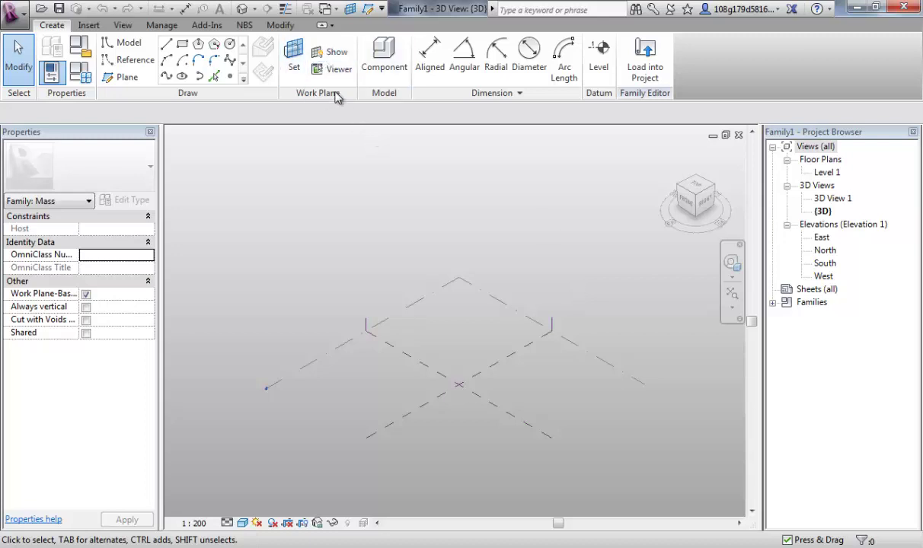
left_click(337, 53)
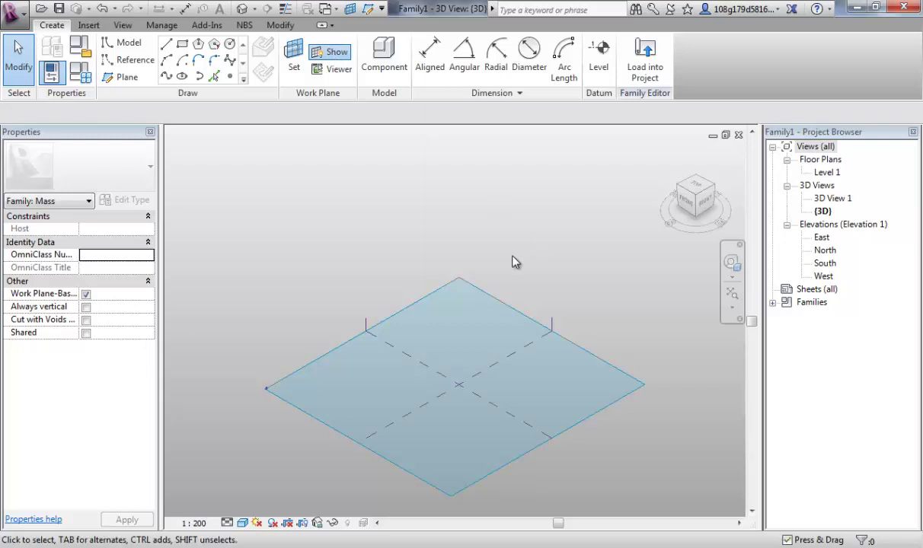
scroll(485, 242, "up", 3)
middle_click_drag(488, 211, 528, 213)
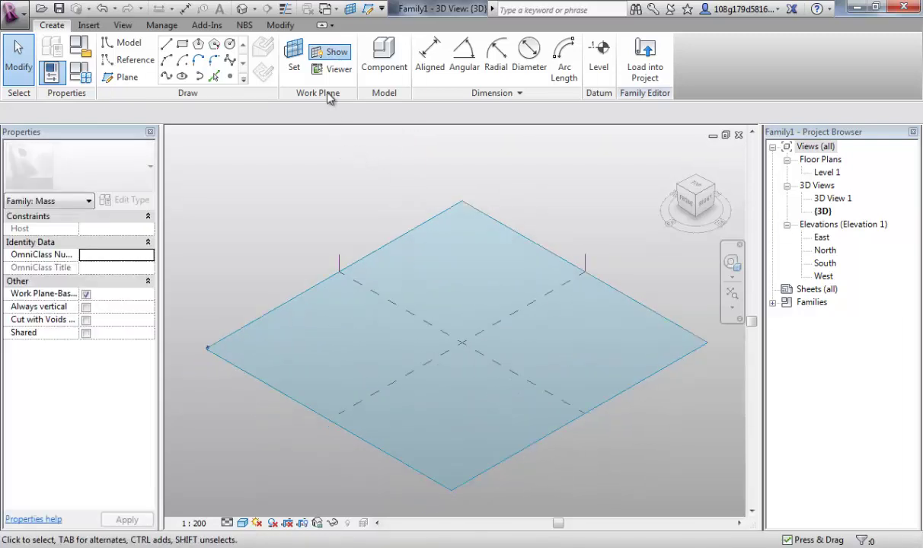
Step: Select the Center (Front/Back) and Center (Left/Right) reference planes and Level 1 to inspect them
left_click(377, 299)
left_click(368, 262)
left_click(401, 381)
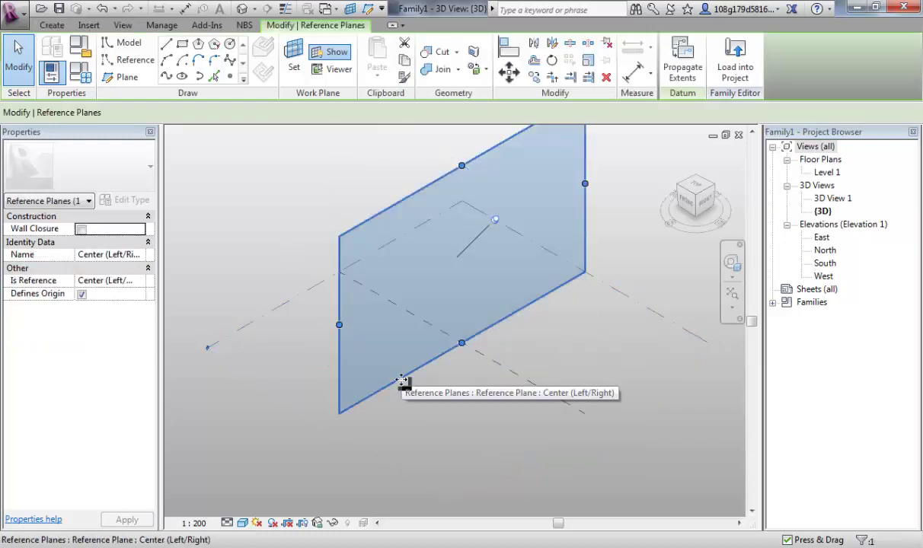
left_click(293, 305)
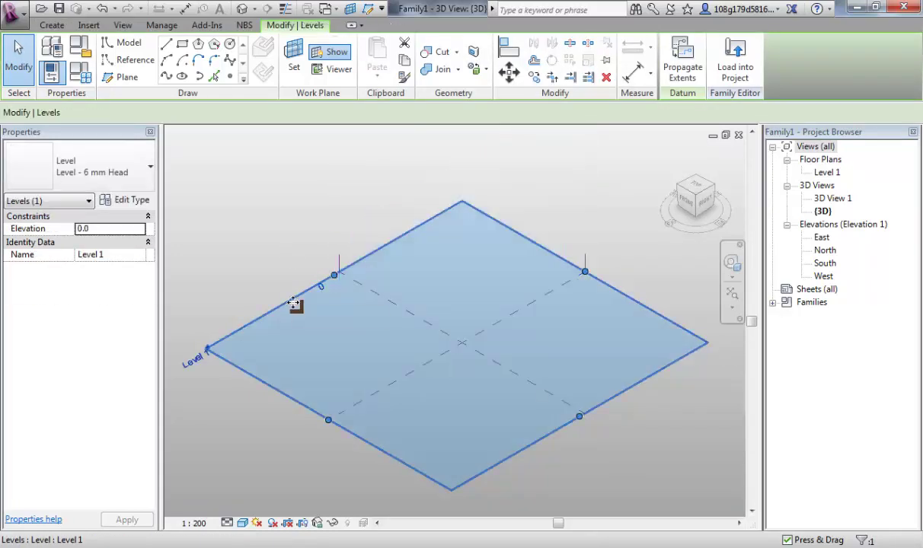
left_click(282, 254)
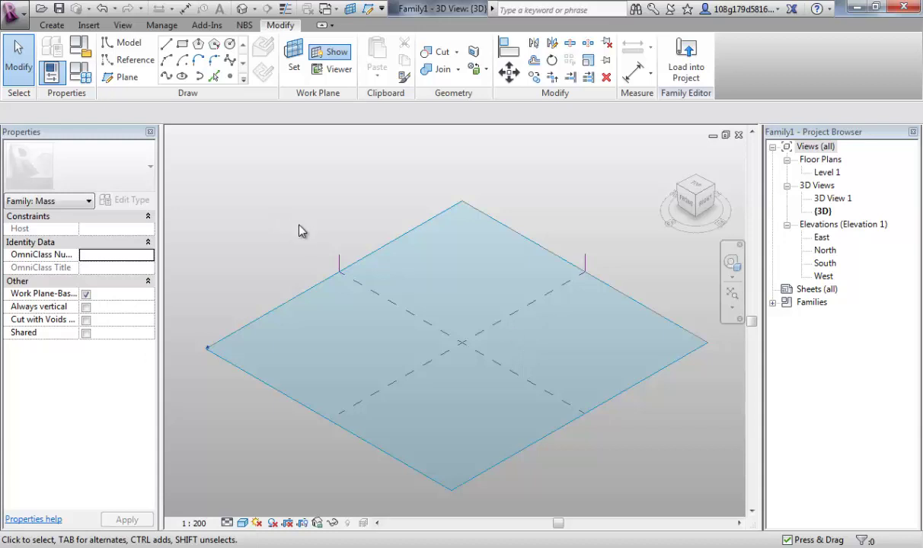
middle_click_drag(299, 231, 311, 222)
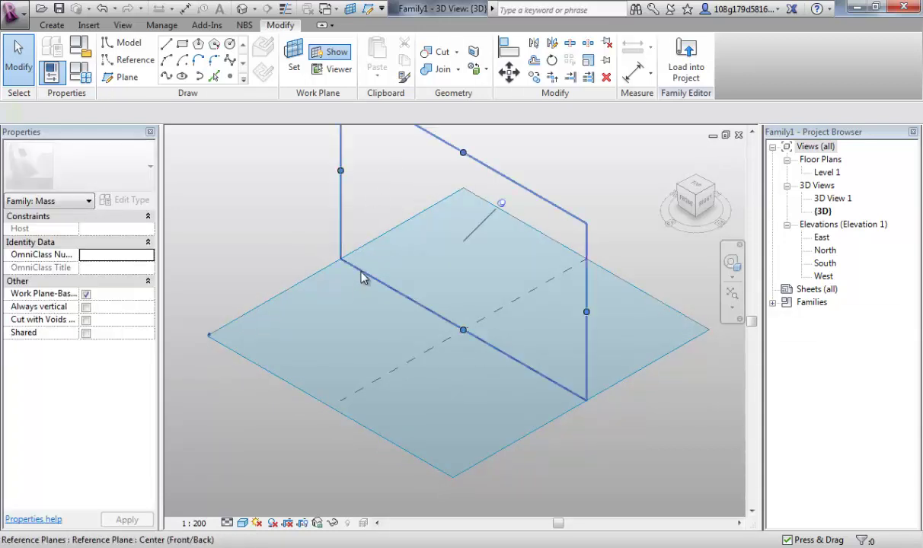
left_click(363, 278)
left_click(423, 351)
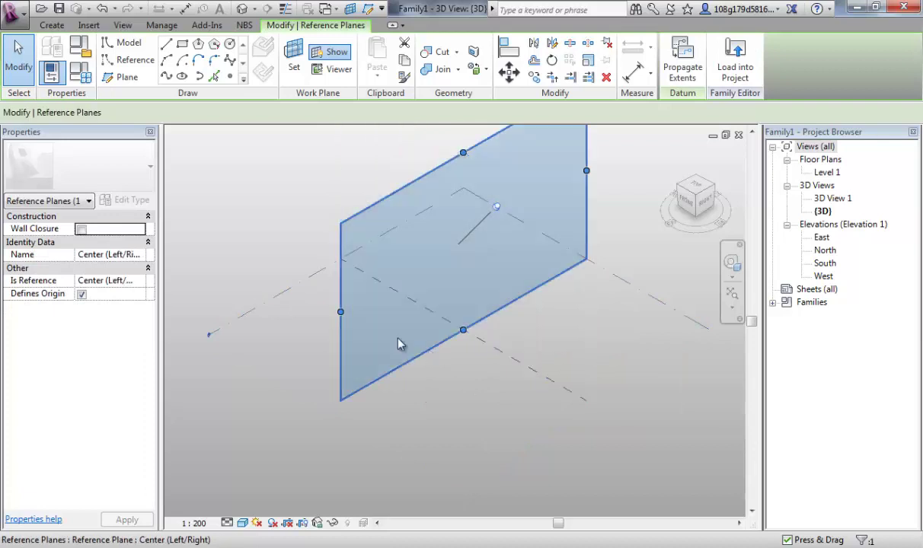
left_click(291, 289)
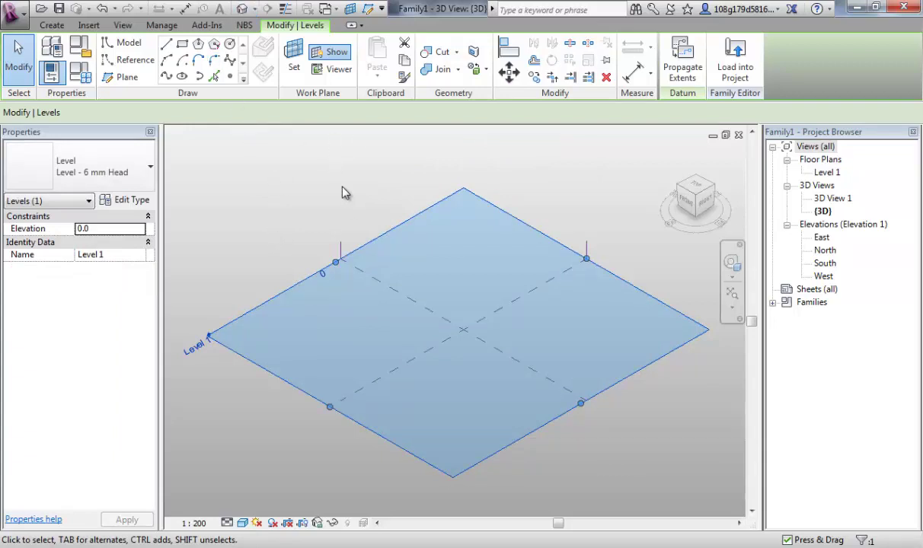
Step: Draw a rectangle of model lines on Level 1, about 24000 by 14850
left_click(183, 46)
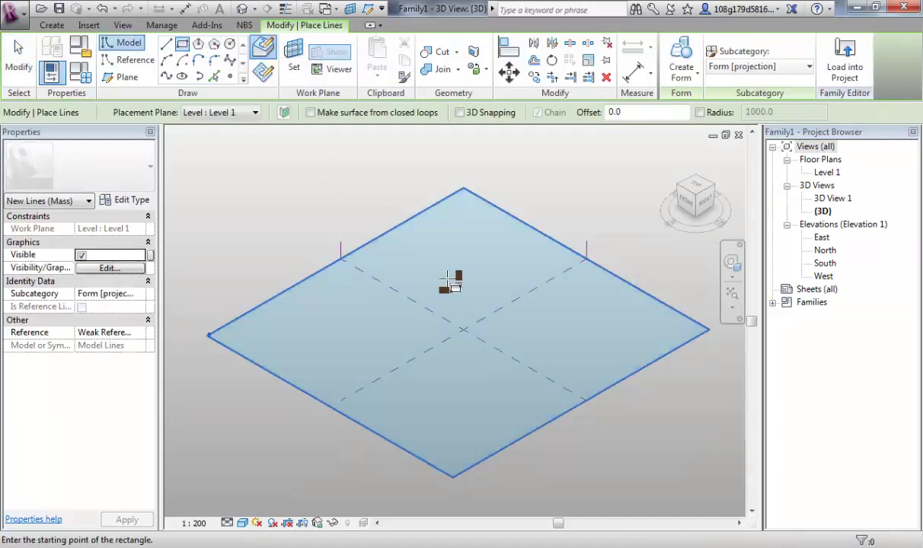
left_click(445, 272)
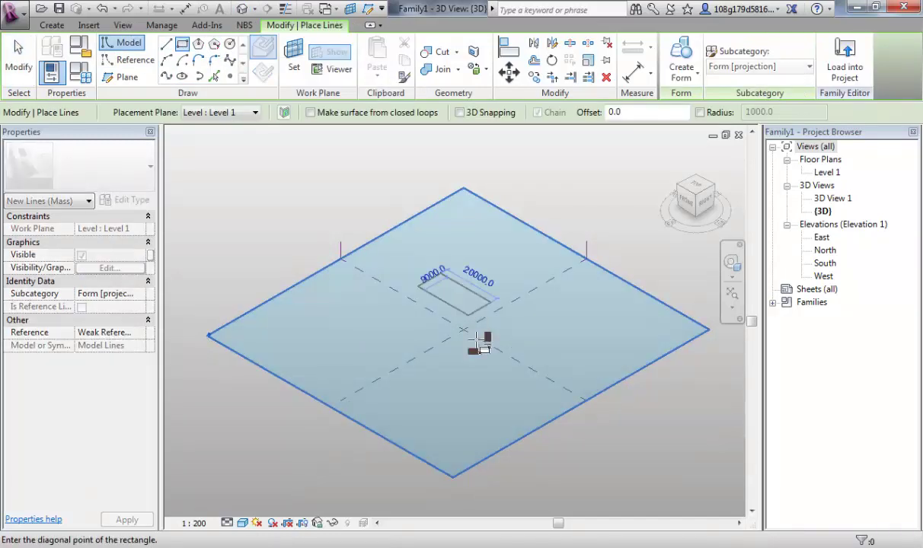
left_click(464, 390)
mouse_move(462, 378)
middle_mouse_down("shift")
mouse_move(402, 184)
mouse_move(443, 258)
mouse_move(428, 210)
mouse_move(509, 383)
mouse_move(523, 377)
middle_mouse_up("shift")
Step: Select all four rectangle lines as one chain using Tab
key("Escape")
key("Escape")
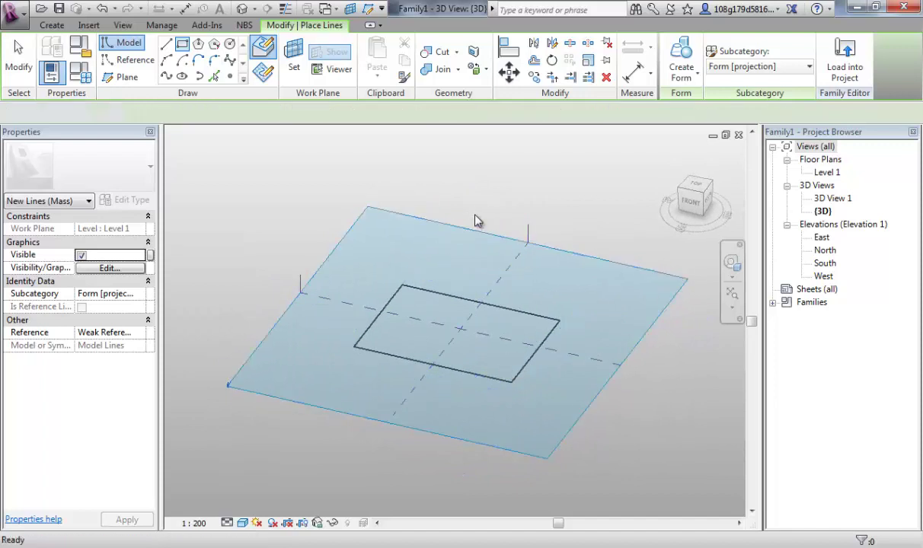
scroll(503, 368, "up", 1)
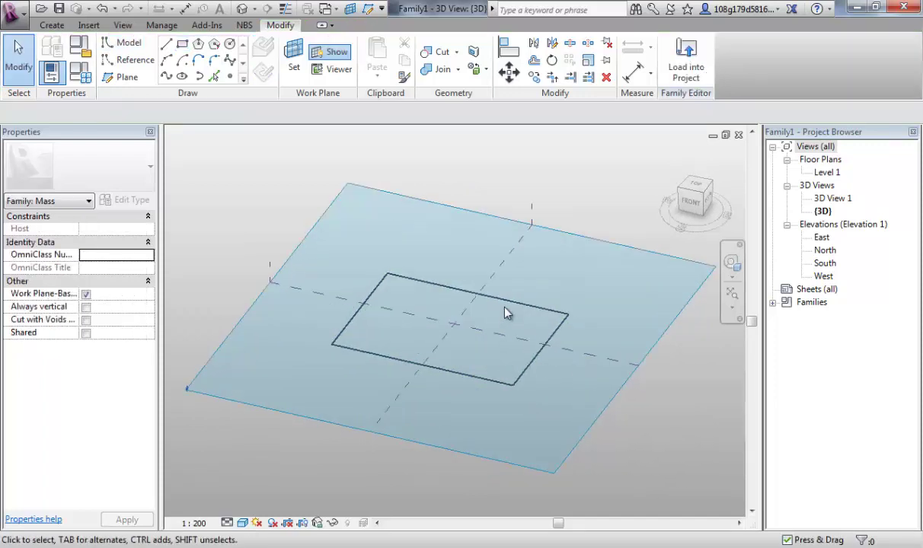
key("Tab")
left_click(502, 304)
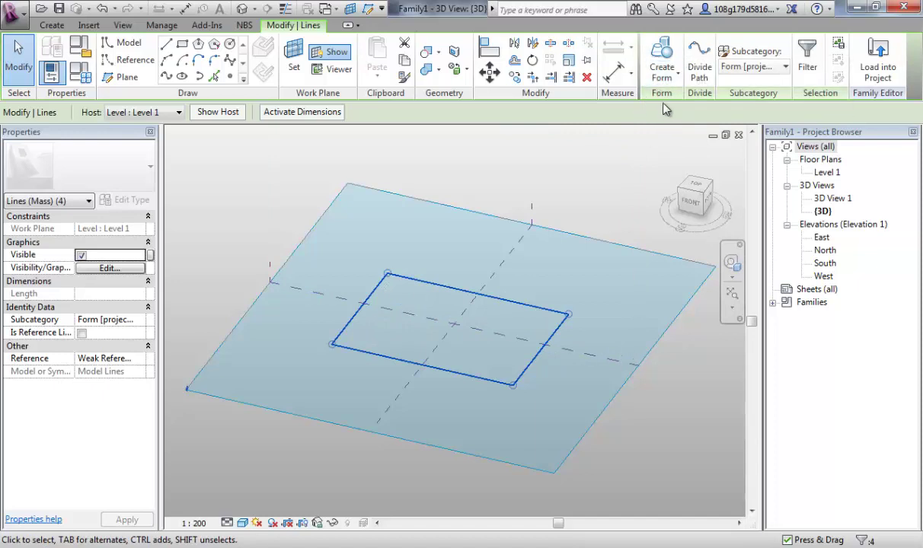
Step: Extrude the rectangle into a solid box, set its height to 30000, then drag it to about 24600
left_click(662, 57)
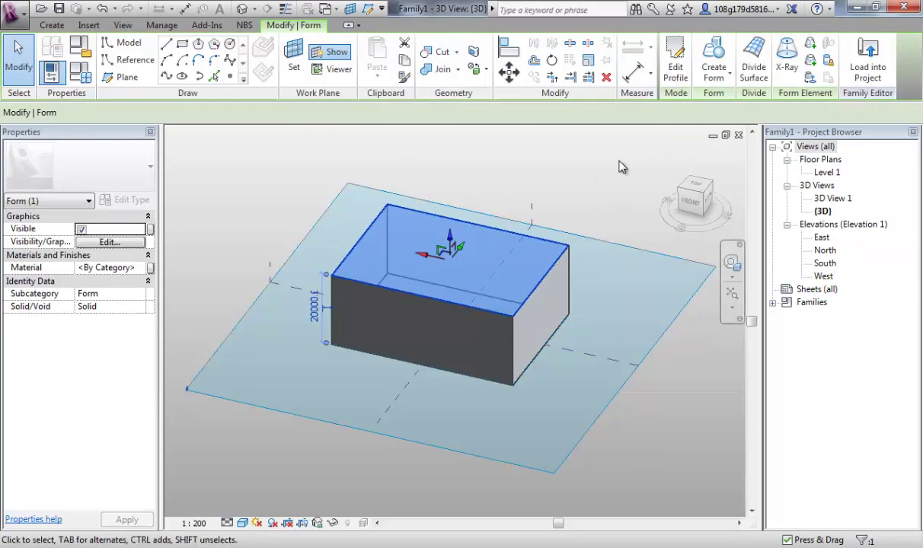
left_click(316, 317)
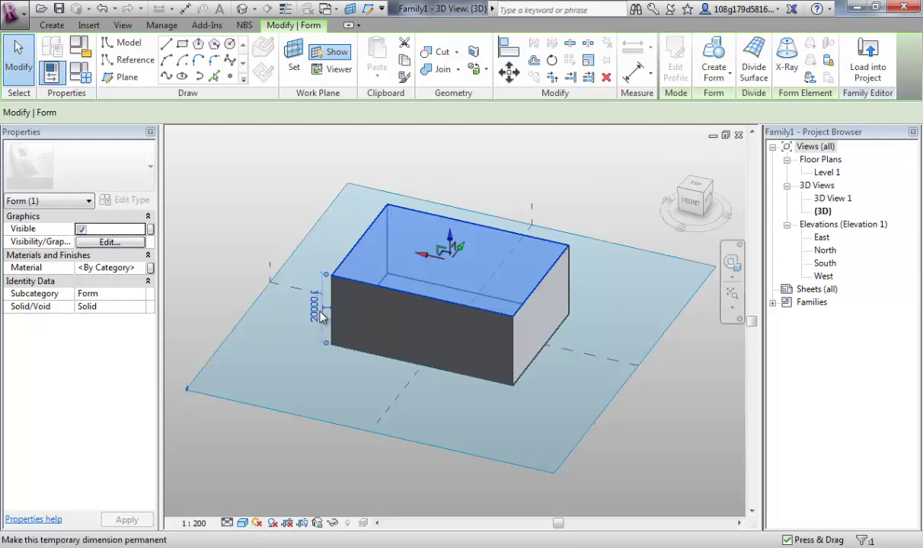
left_click(315, 316)
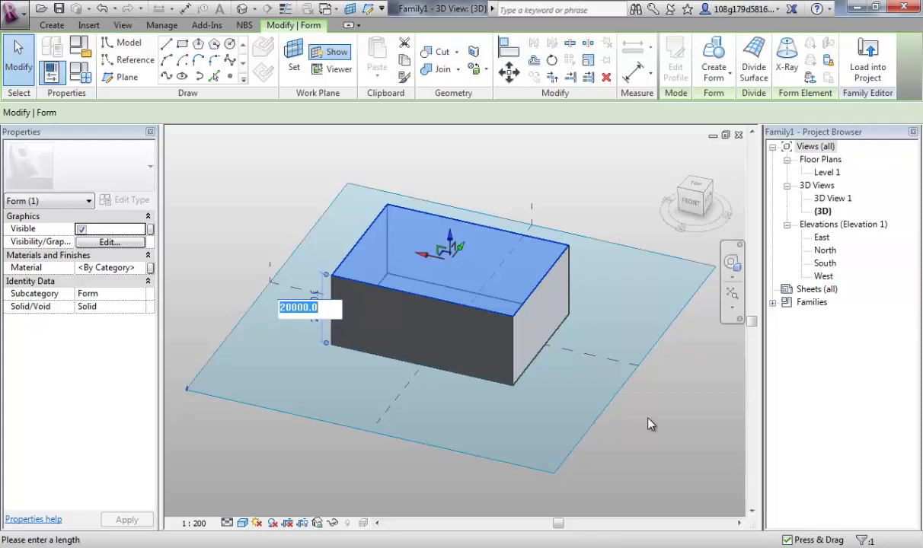
type("30000")
key("Return")
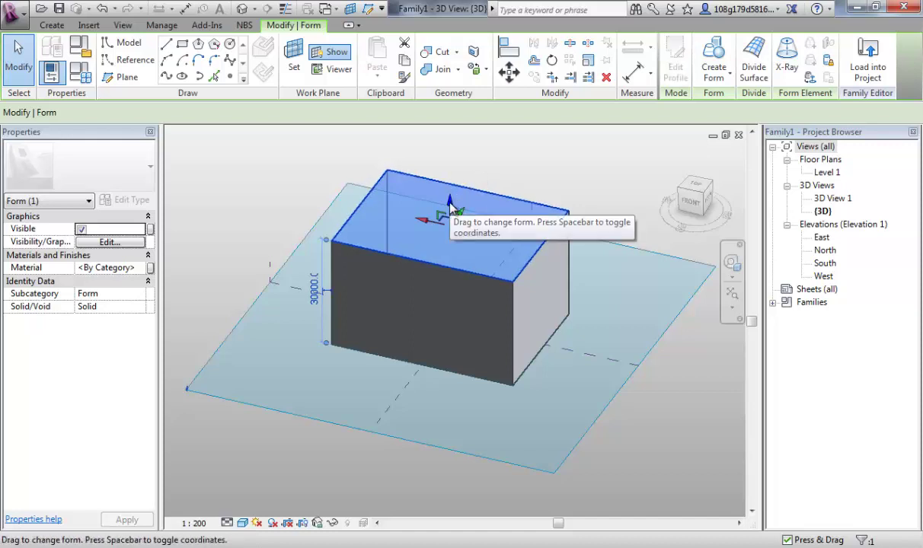
left_click_drag(449, 205, 442, 222)
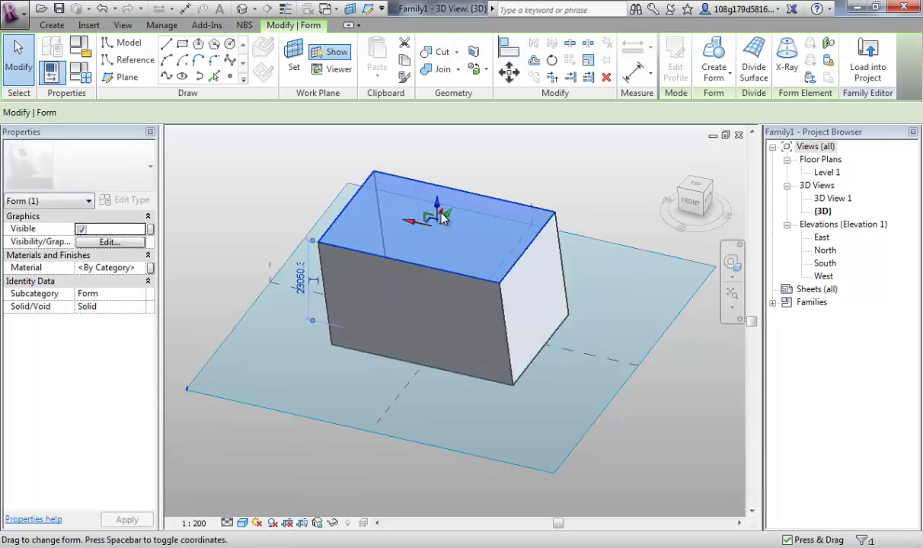
left_click_drag(439, 213, 459, 180)
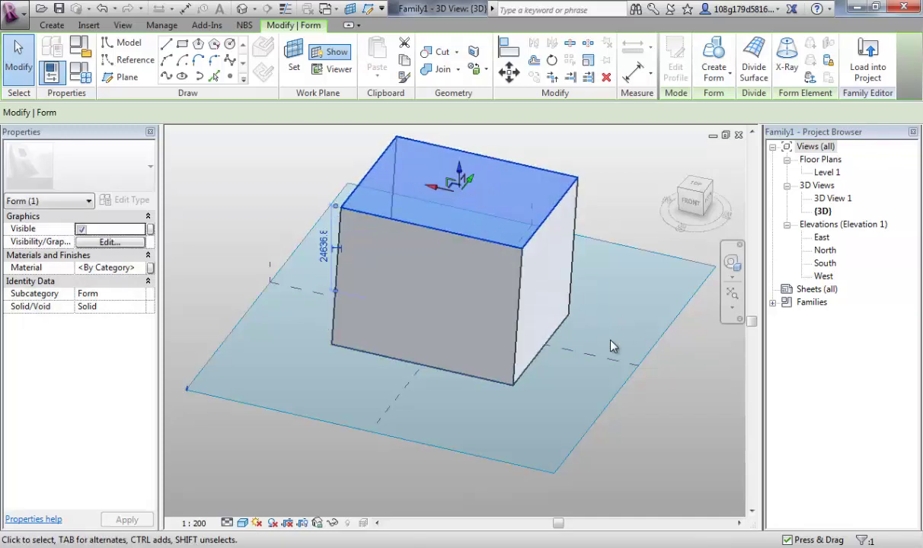
Step: Lift one top edge of the box so its top slopes
left_click(295, 196)
middle_click_drag(294, 196, 286, 228)
left_click(428, 207)
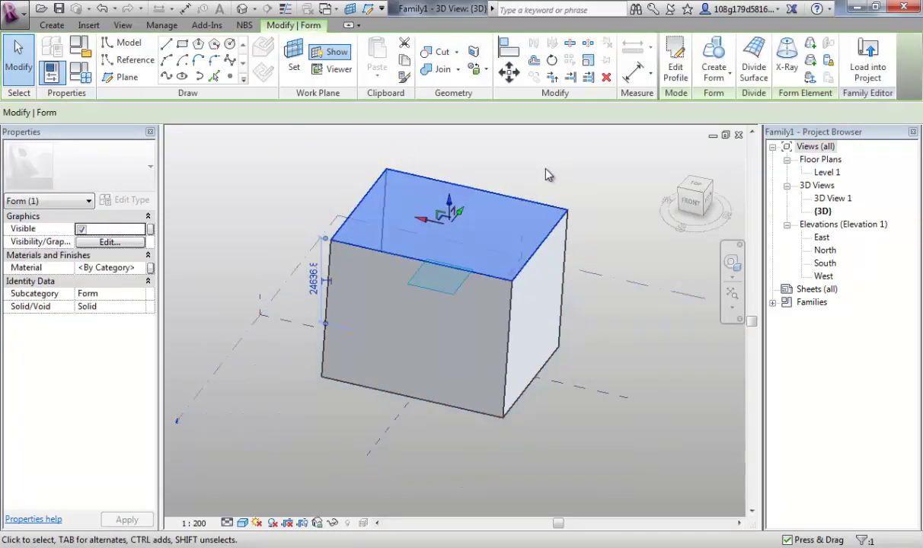
left_click(546, 179)
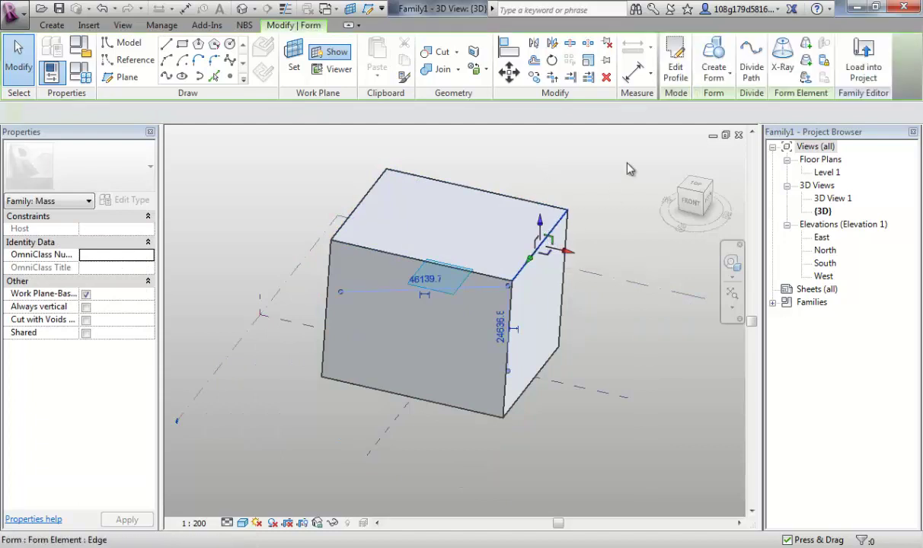
left_click_drag(542, 199, 542, 187)
left_click(560, 195)
middle_click_drag(558, 195, 578, 255)
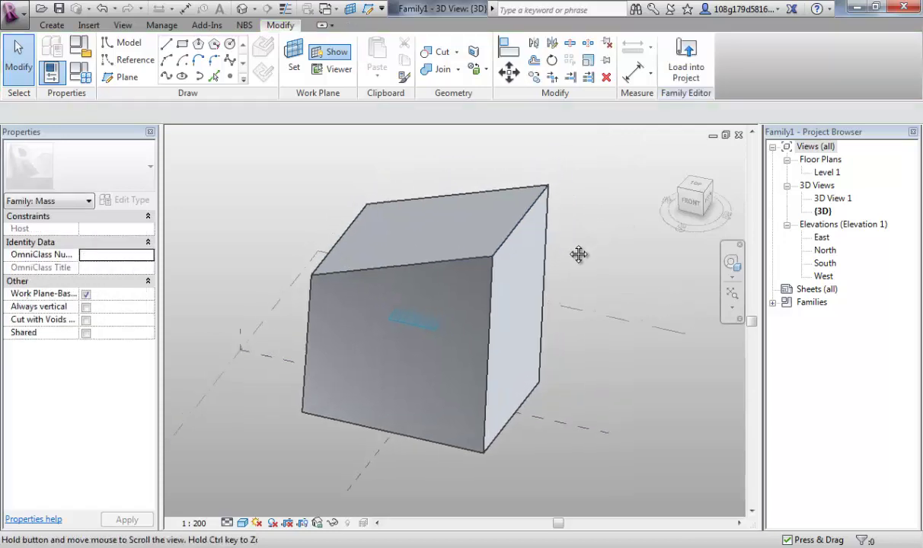
Step: Drag the form's top corner vertex outward to shear it, then orbit to inspect
left_click(546, 189)
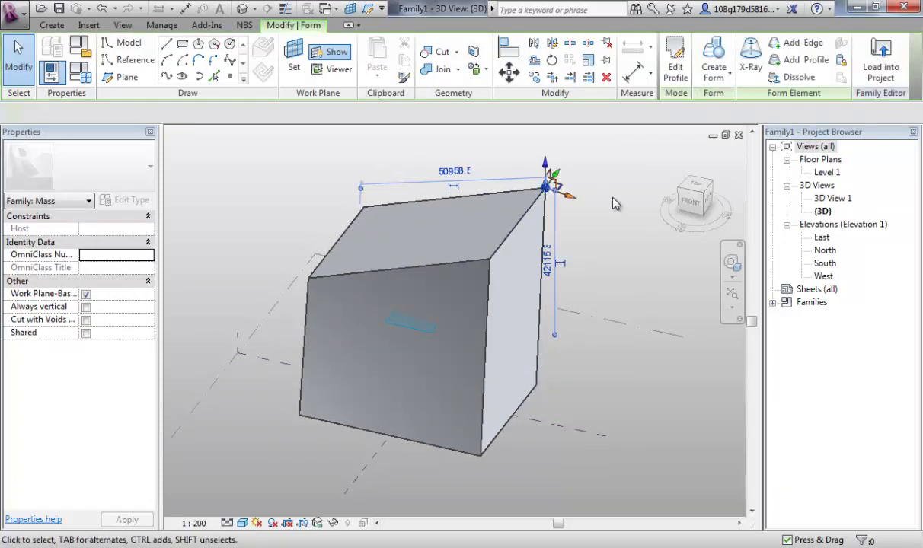
left_click_drag(547, 191, 659, 283)
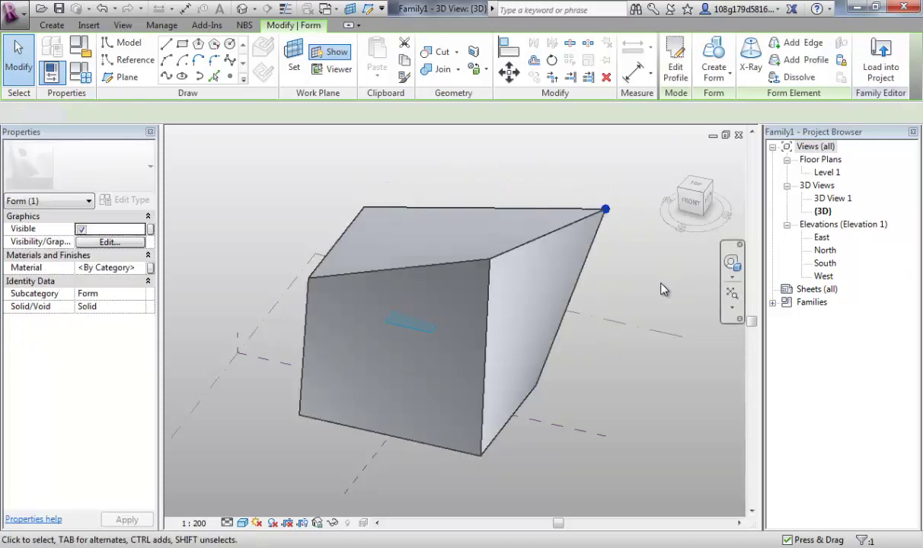
left_click(661, 287)
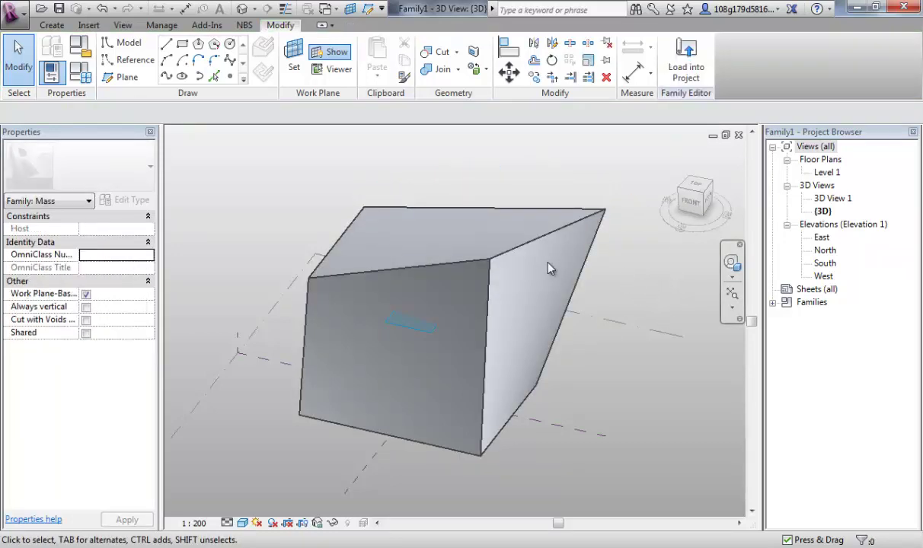
middle_click_drag(447, 175, 425, 194, "shift")
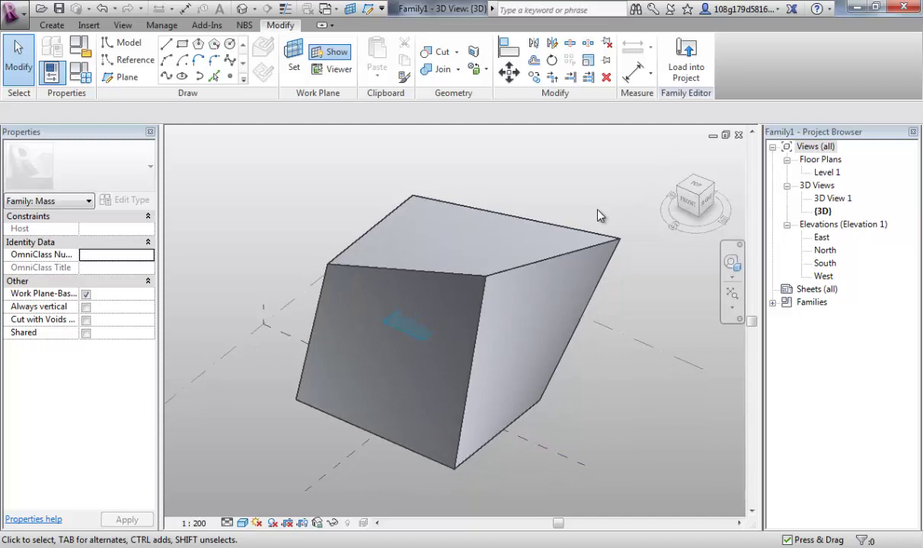
middle_click_drag(567, 208, 620, 210, "shift")
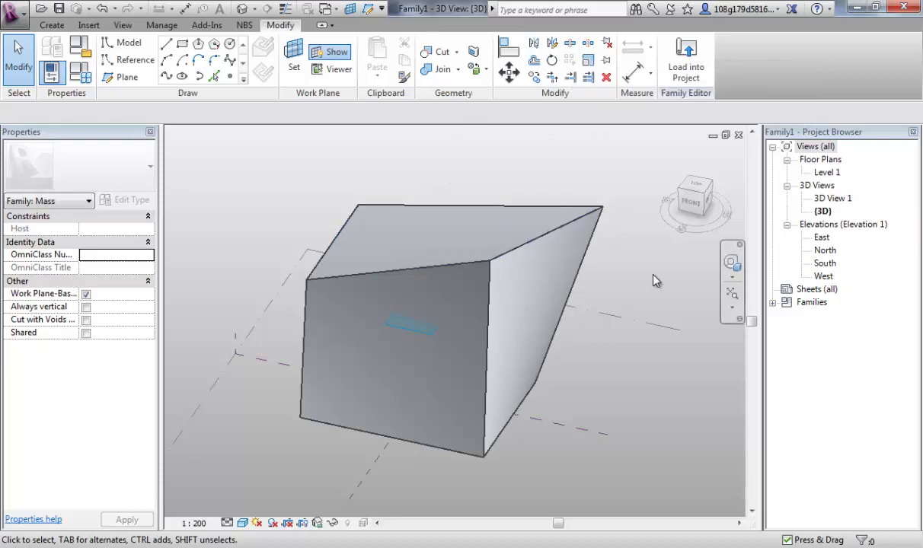
Step: Rotate the selected top face using a start and end ray
left_click(433, 247)
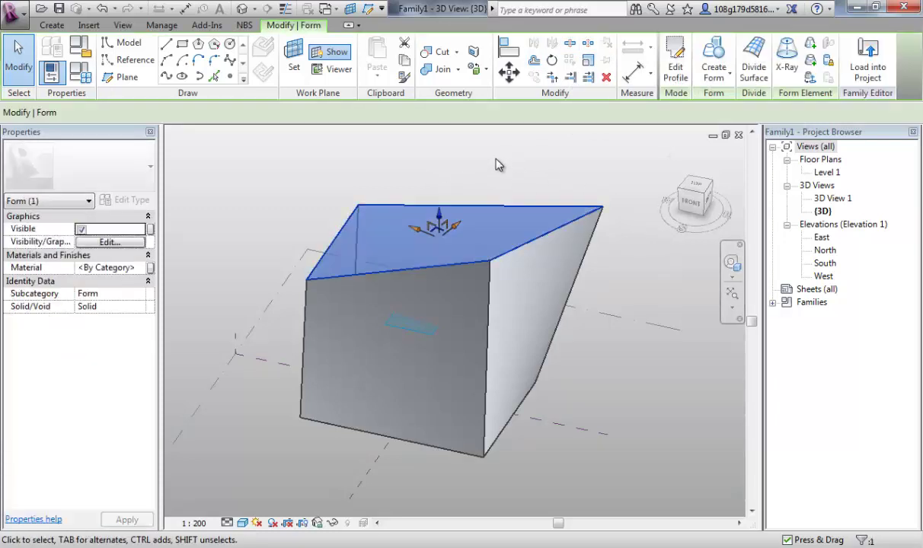
left_click(552, 62)
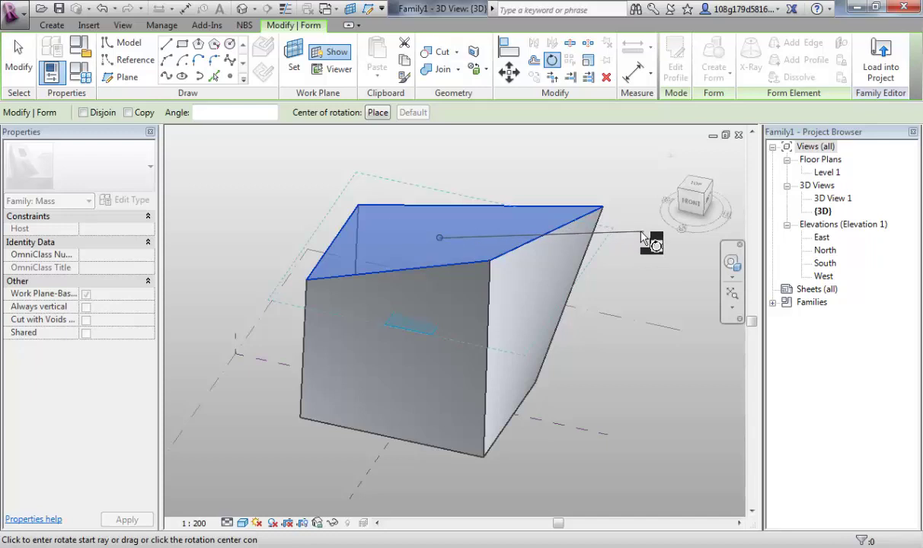
left_click(640, 236)
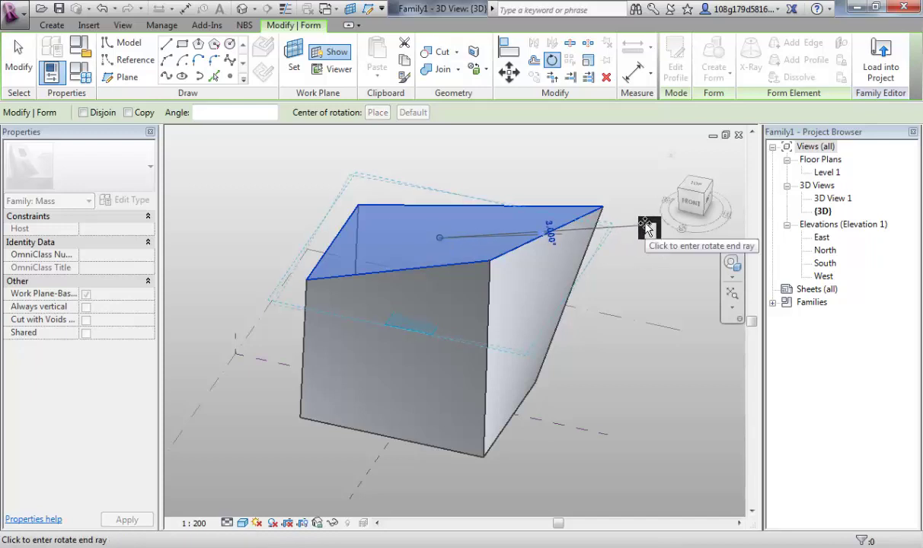
left_click(605, 174)
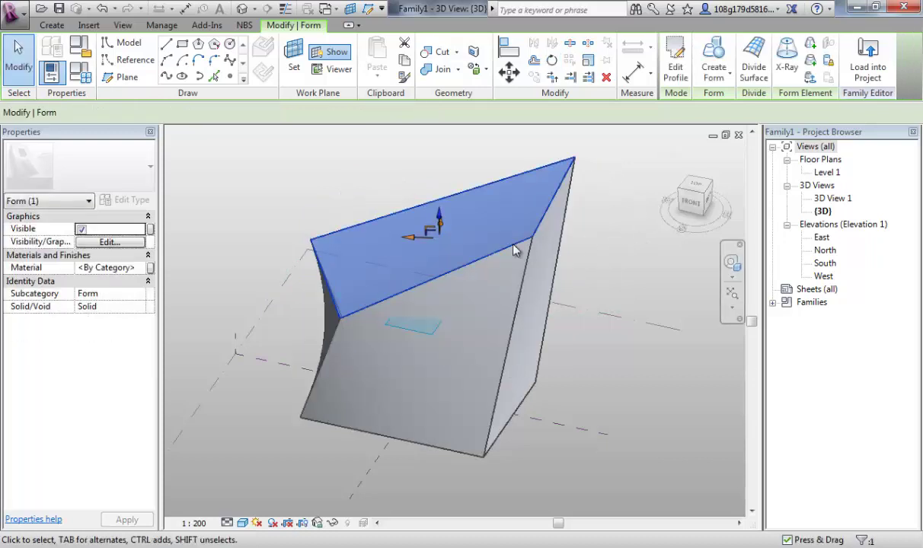
Step: Rotate the top face slightly again about its left corner
left_click(551, 61)
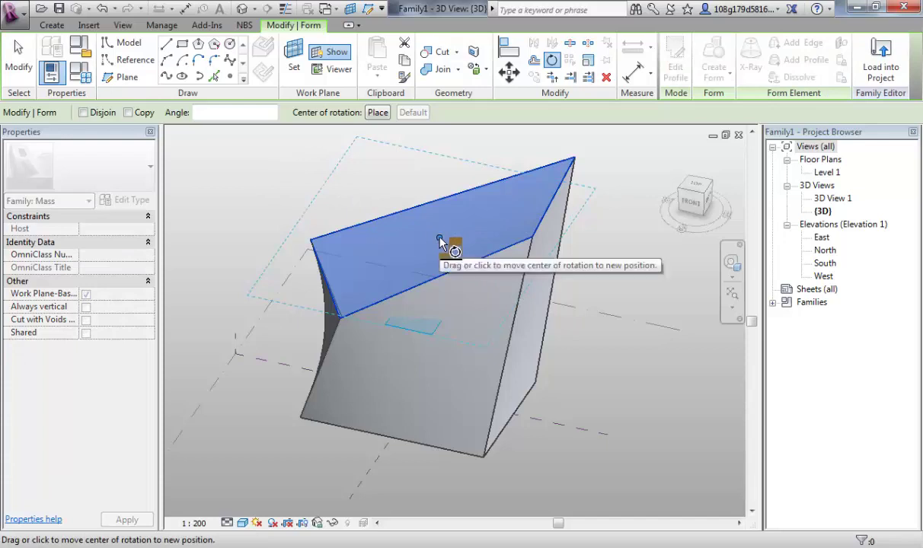
mouse_move(441, 242)
left_mouse_down()
mouse_move(449, 234)
mouse_move(406, 227)
mouse_move(312, 240)
left_mouse_up()
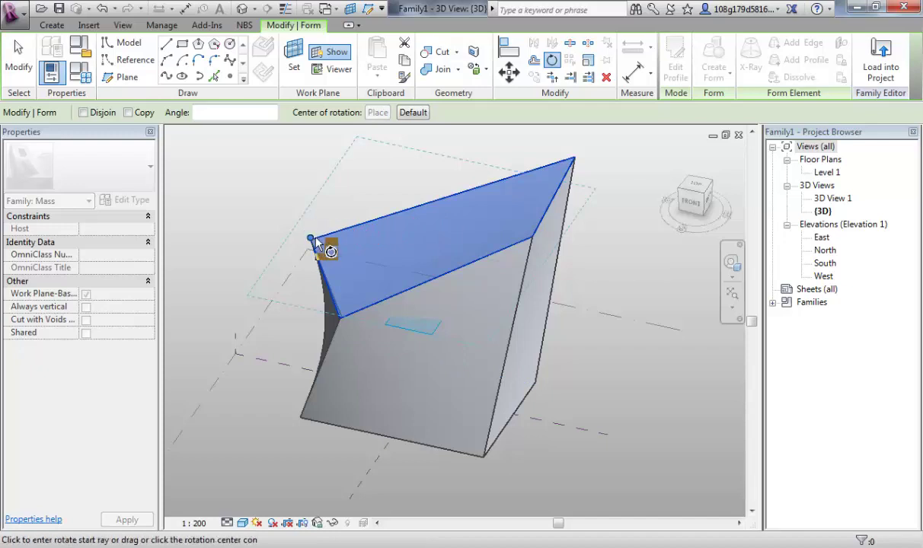
left_click(593, 229)
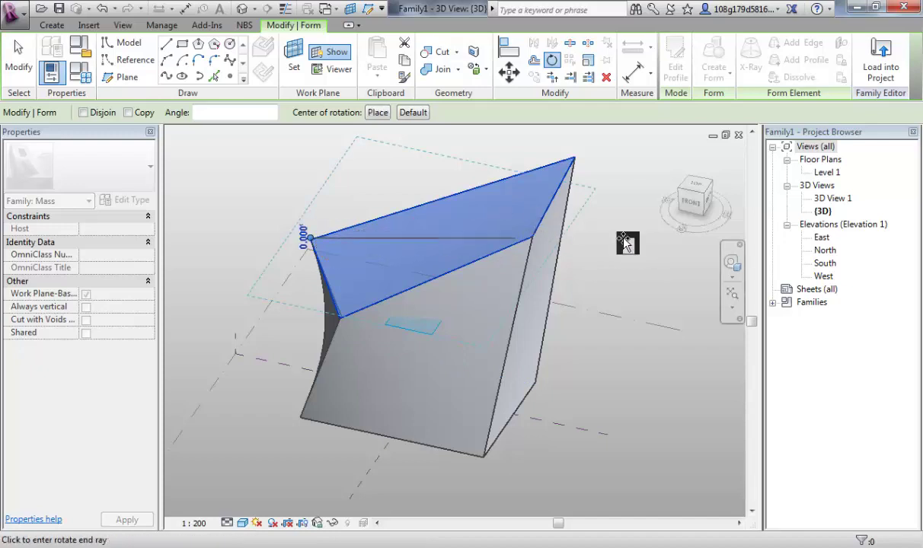
left_click(614, 287)
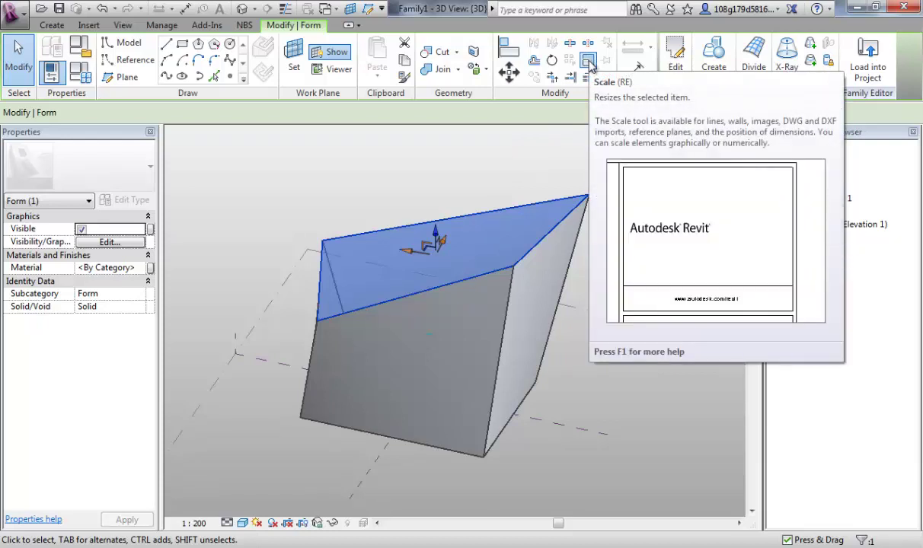
Step: Scale the top face down graphically from its corner so the mass tapers, then orbit
left_click(589, 61)
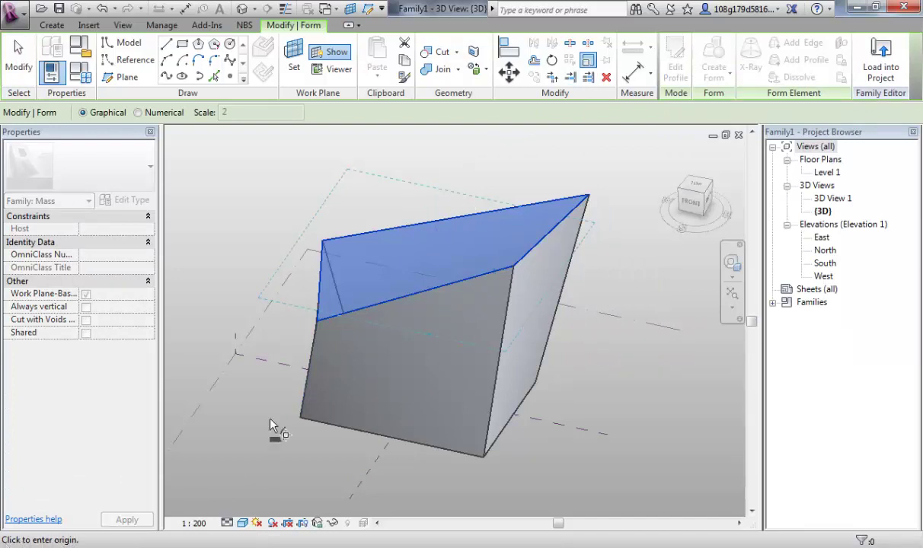
left_click(326, 246)
left_click(344, 297)
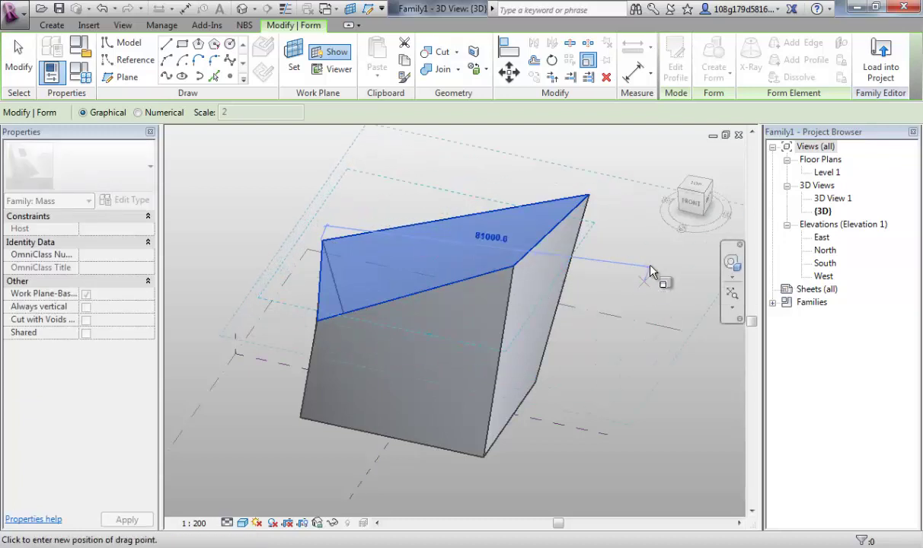
left_click(426, 242)
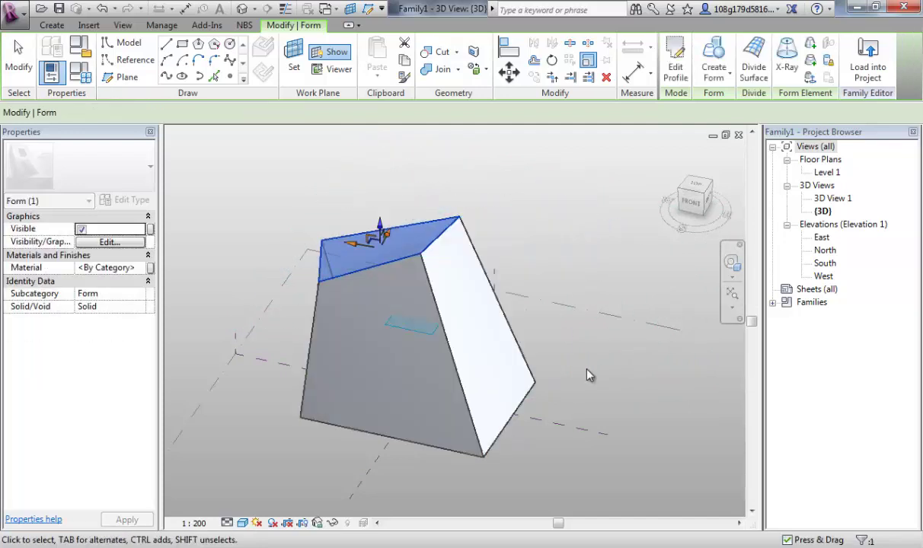
left_click(524, 246)
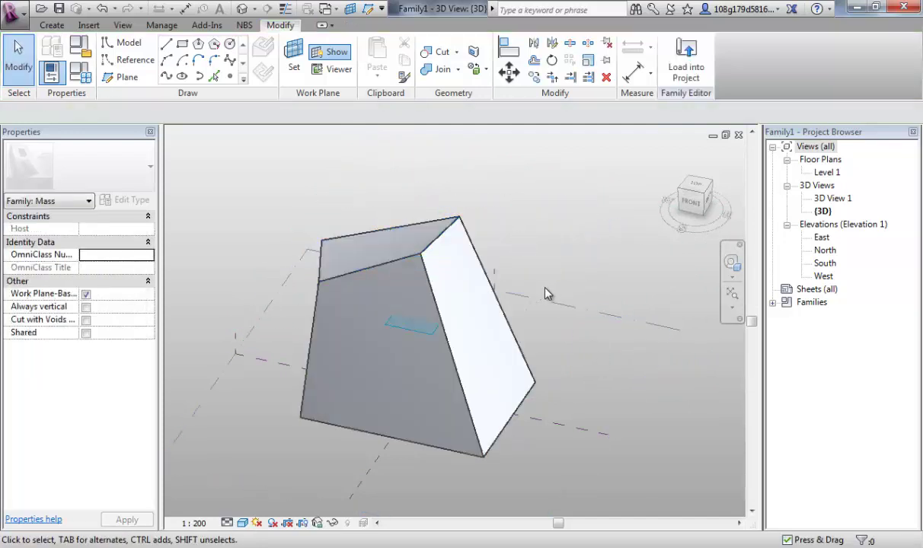
middle_click_drag(546, 289, 494, 256, "shift")
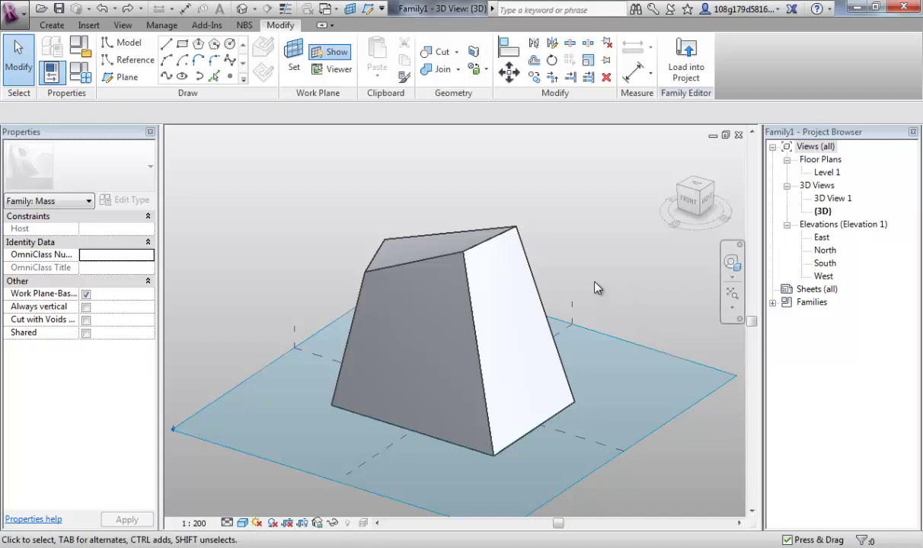
middle_click_drag(596, 286, 601, 260)
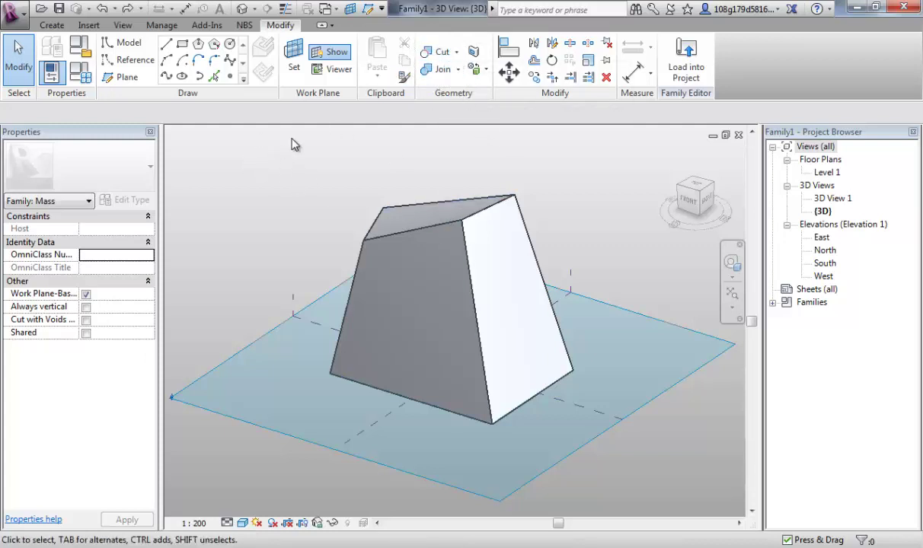
Step: Draw an 8000-radius circle on Level 1 at the mass base and create a solid form from it
left_click(231, 46)
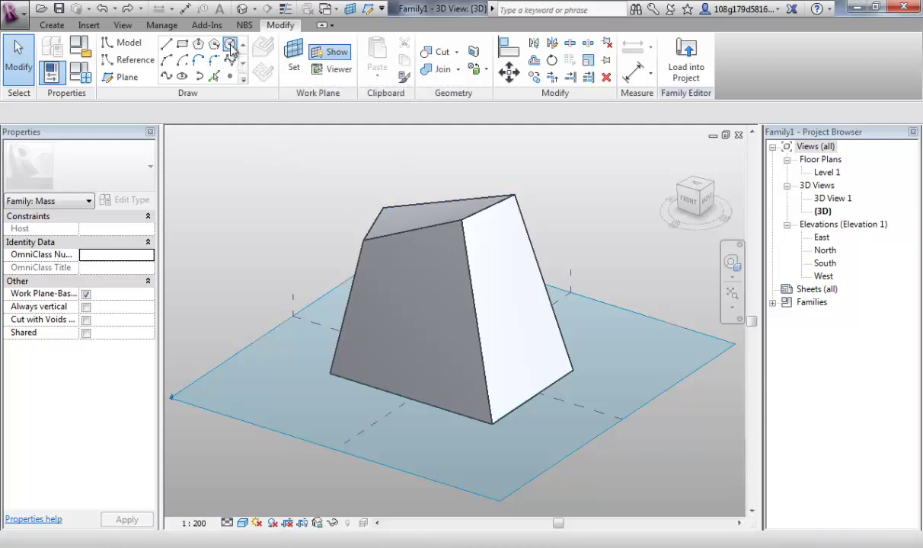
left_click(540, 395)
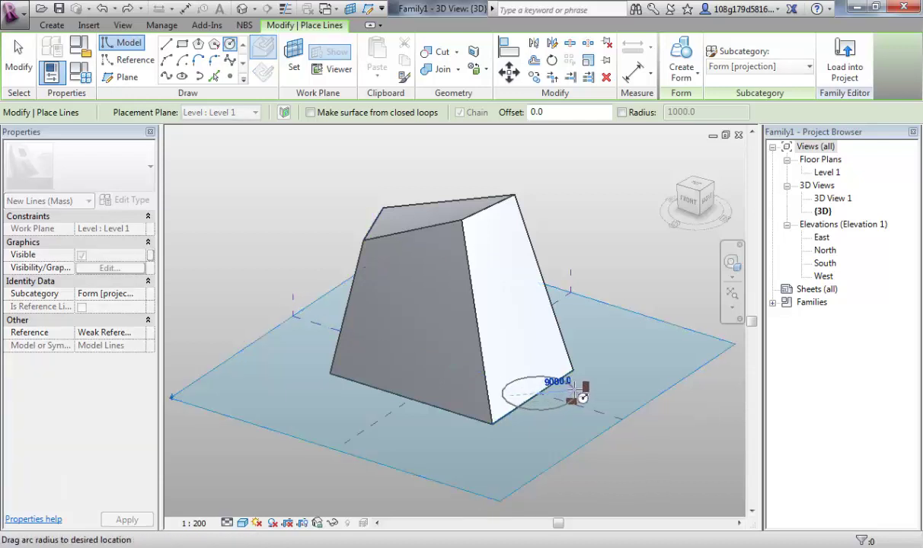
left_click(579, 396)
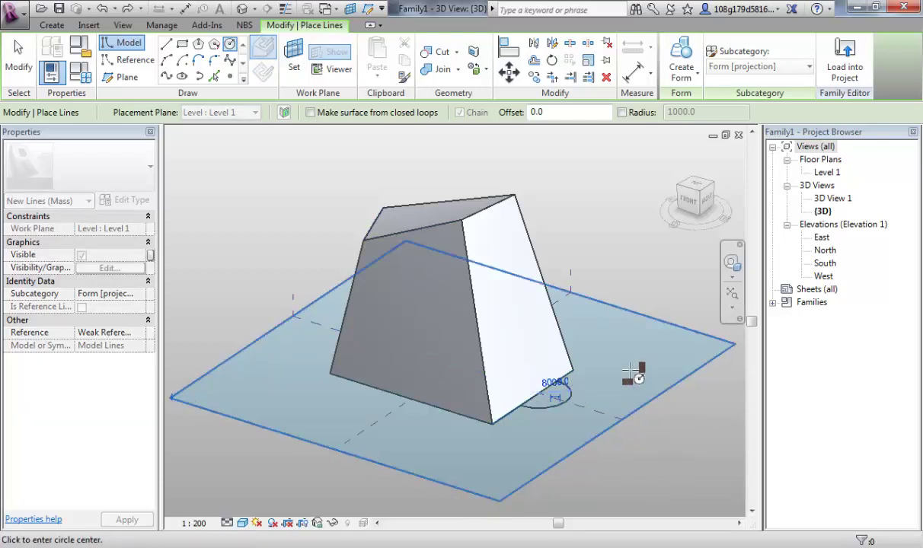
key("Escape")
left_click(574, 399)
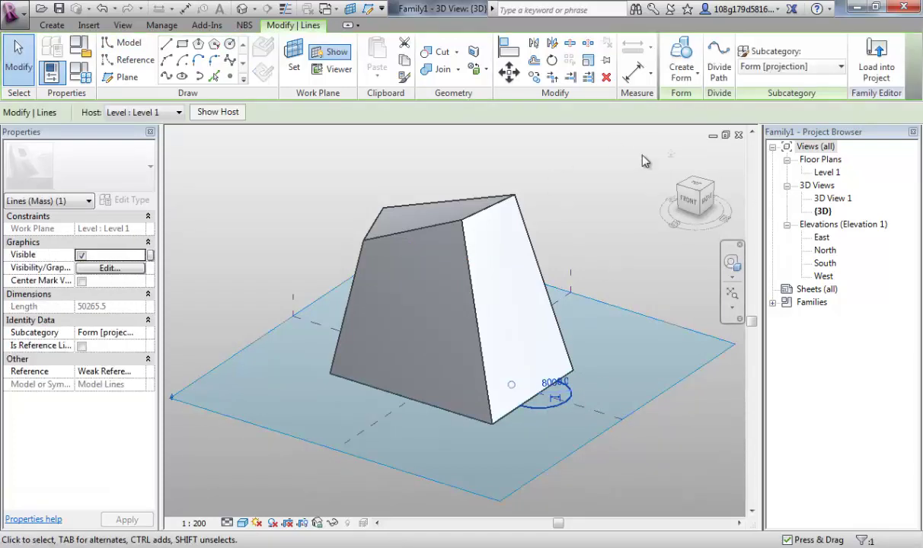
left_click(683, 52)
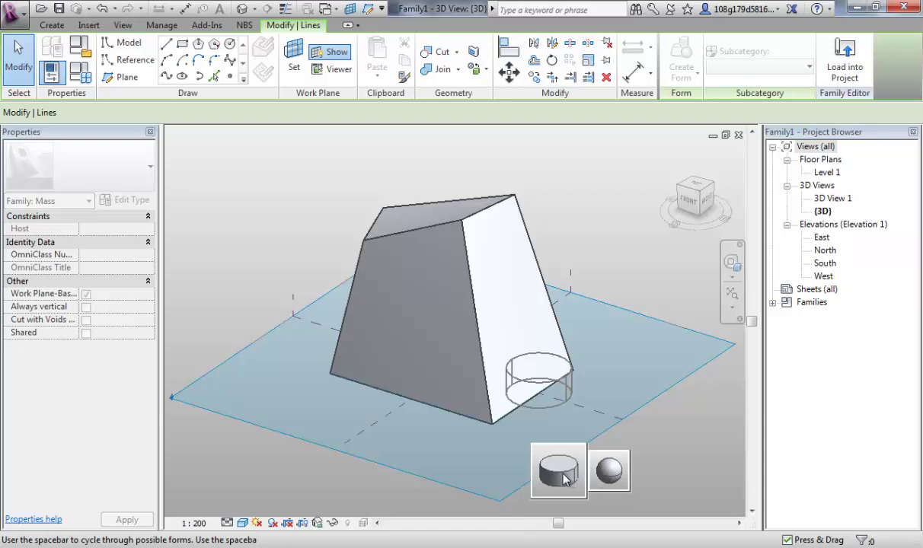
Step: Make the circle a cylinder, raise its top and shift it sideways to lean it
left_click(563, 478)
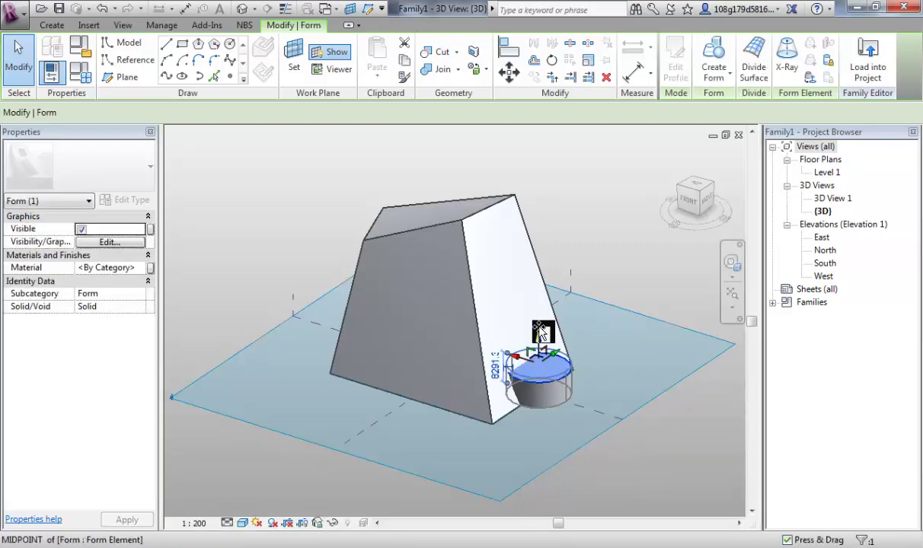
left_click_drag(539, 322, 543, 201)
mouse_move(578, 240)
middle_mouse_down("shift")
mouse_move(598, 263)
mouse_move(576, 226)
middle_mouse_up("shift")
left_click_drag(576, 226, 632, 223)
middle_click_drag(660, 259, 702, 306, "shift")
left_click_drag(536, 216, 417, 207)
middle_click_drag(566, 301, 426, 335, "shift")
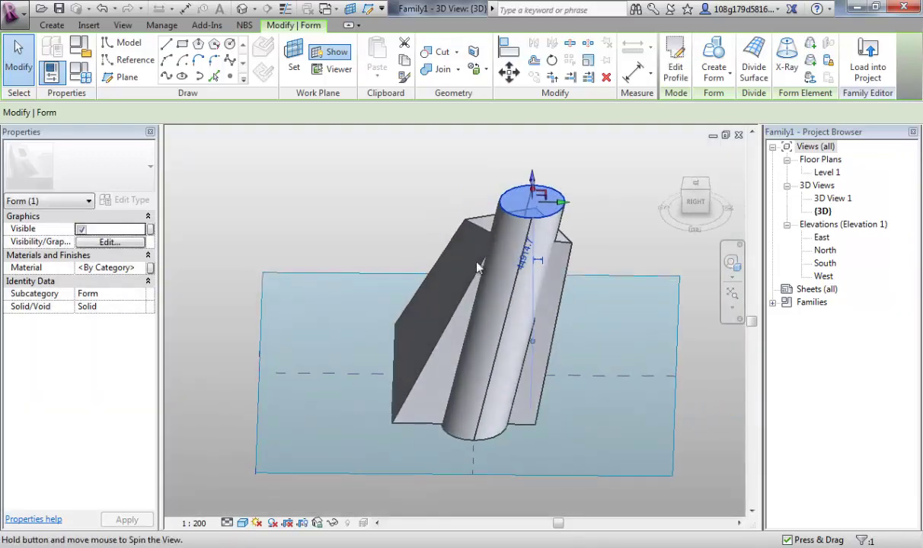
Step: Scale the cylinder's top circle smaller so it tapers, then orbit the view
left_click(588, 61)
left_click(573, 206)
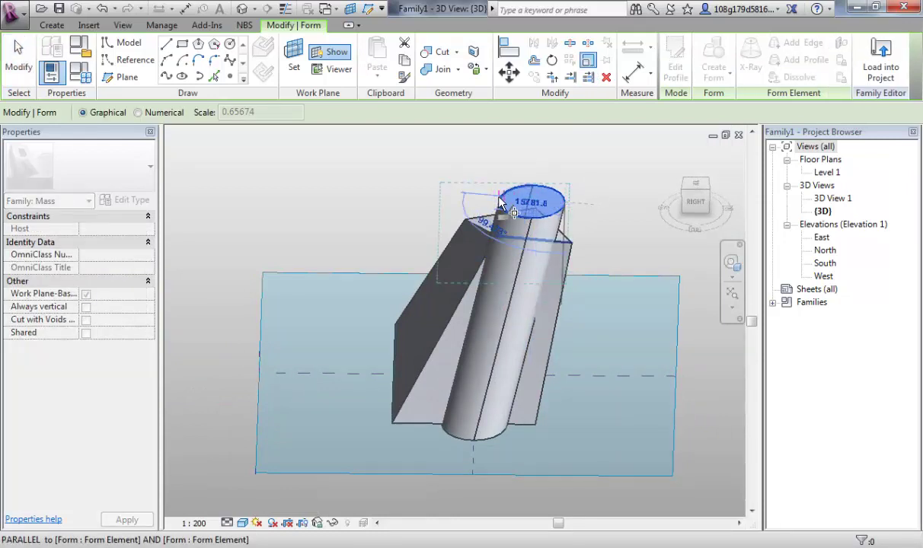
left_click(505, 203)
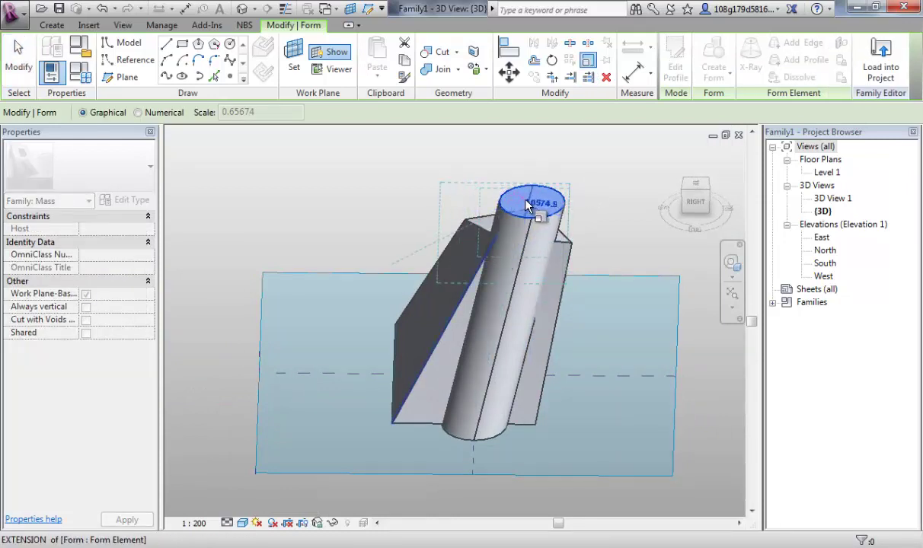
left_click(534, 204)
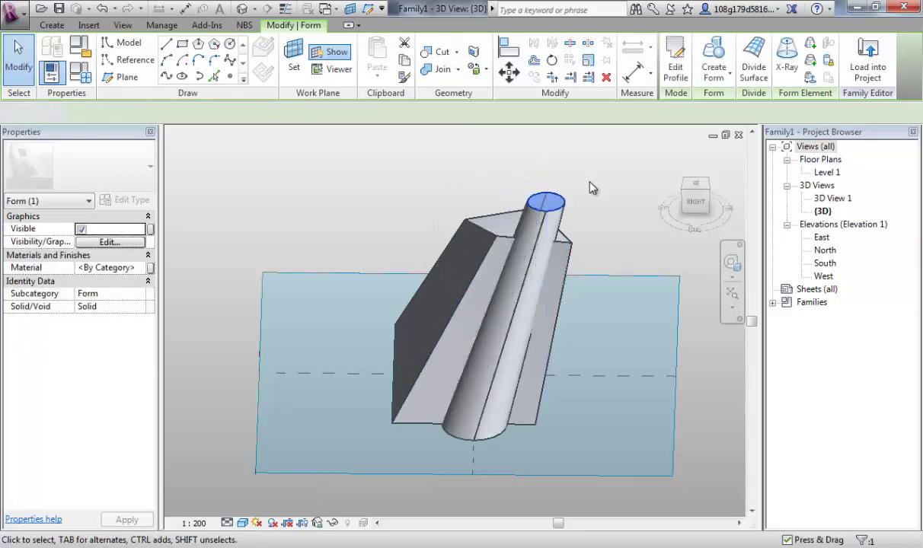
left_click(617, 228)
middle_click_drag(415, 242, 537, 212, "shift")
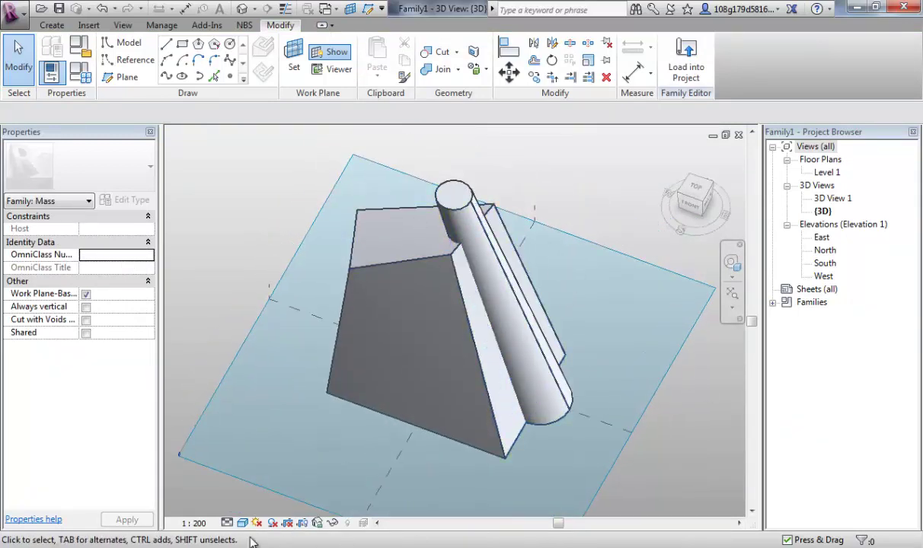
Step: Inspect the overlapping solids in Wireframe, then return to Shaded
middle_click_drag(427, 468, 441, 389, "shift")
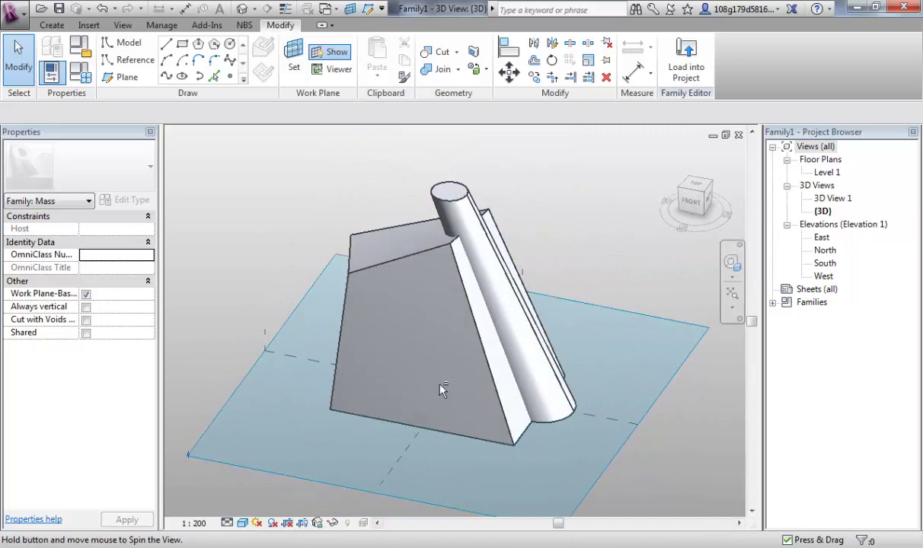
left_click(242, 523)
left_click(259, 435)
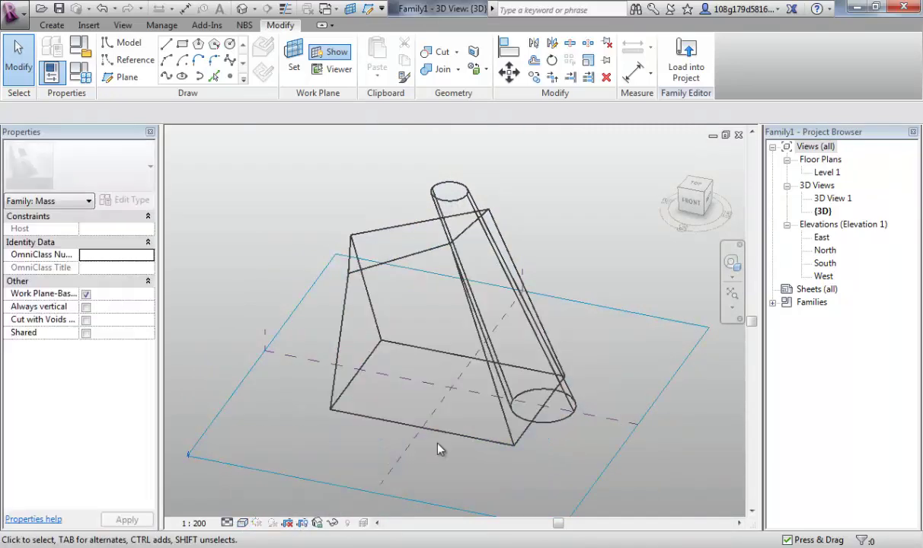
middle_click_drag(372, 439, 328, 433, "shift")
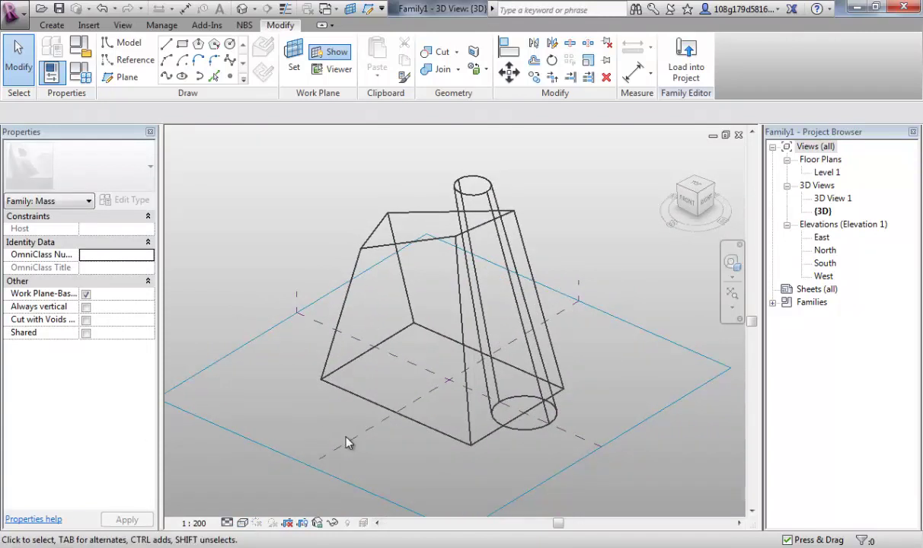
left_click(242, 524)
left_click(309, 464)
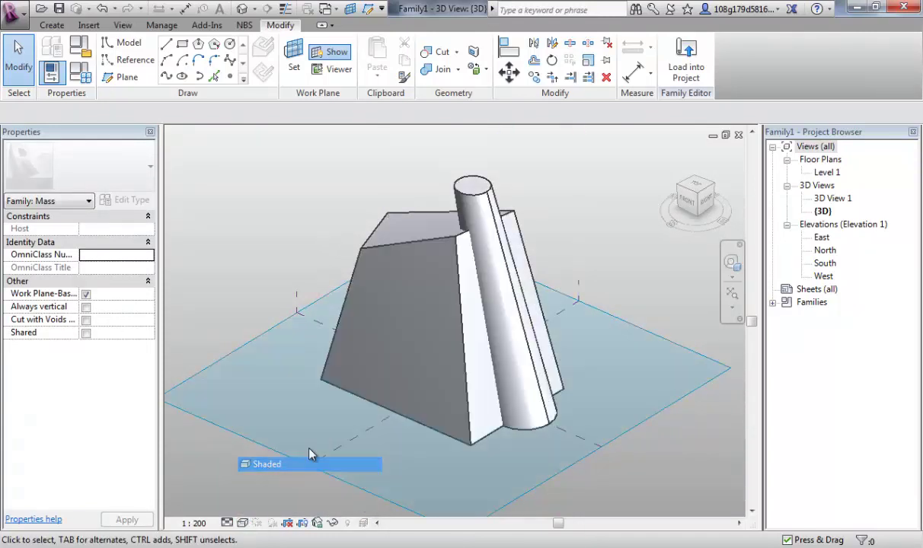
Step: Join the cylinder with the sloped block and check the join in Wireframe and Shaded
left_click(443, 71)
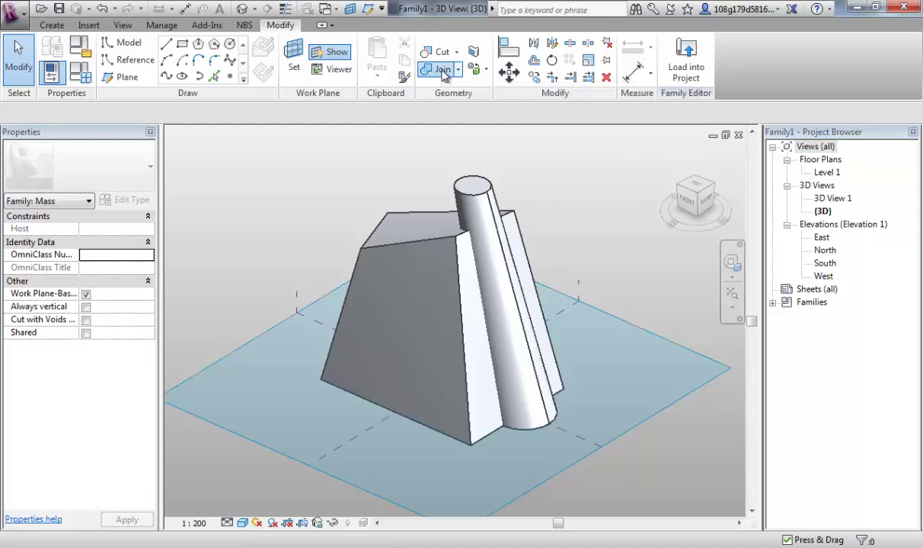
left_click(486, 200)
left_click(433, 250)
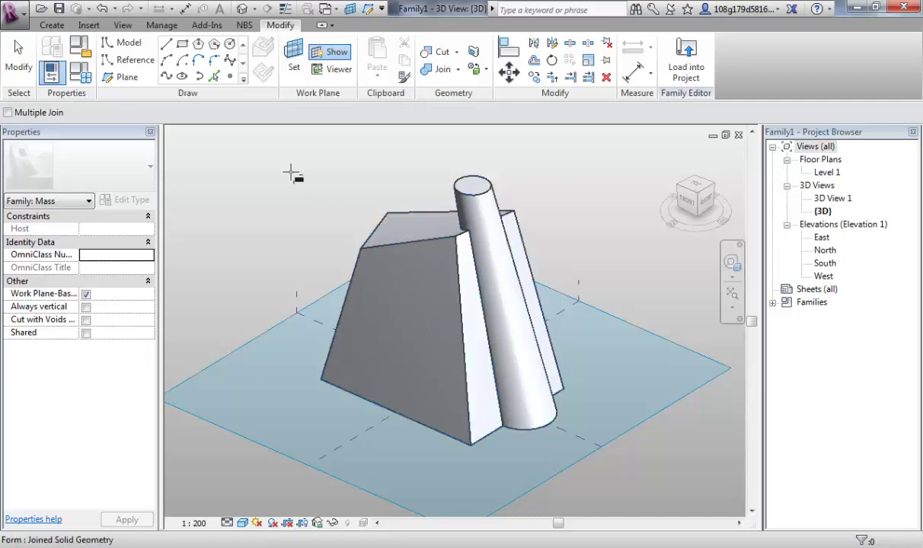
left_click(242, 522)
left_click(274, 439)
middle_click_drag(249, 388, 531, 312, "shift")
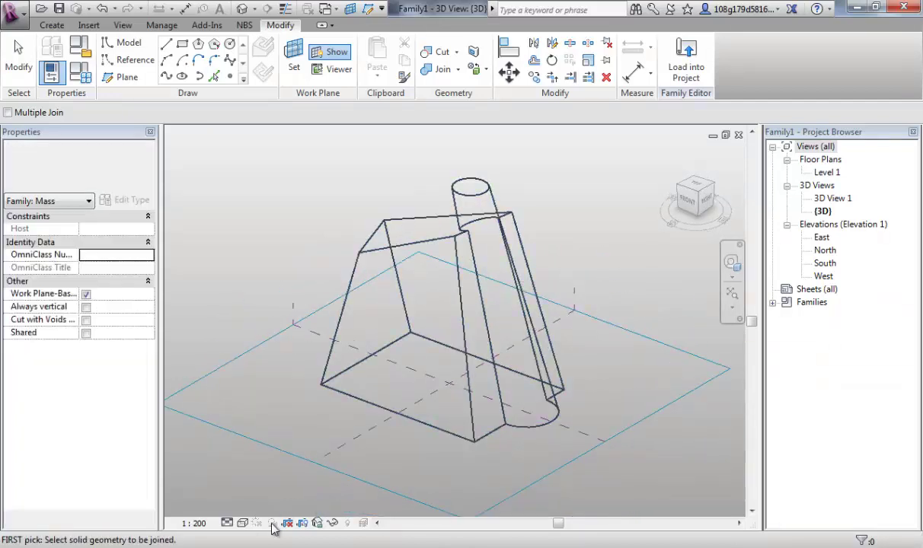
left_click(242, 524)
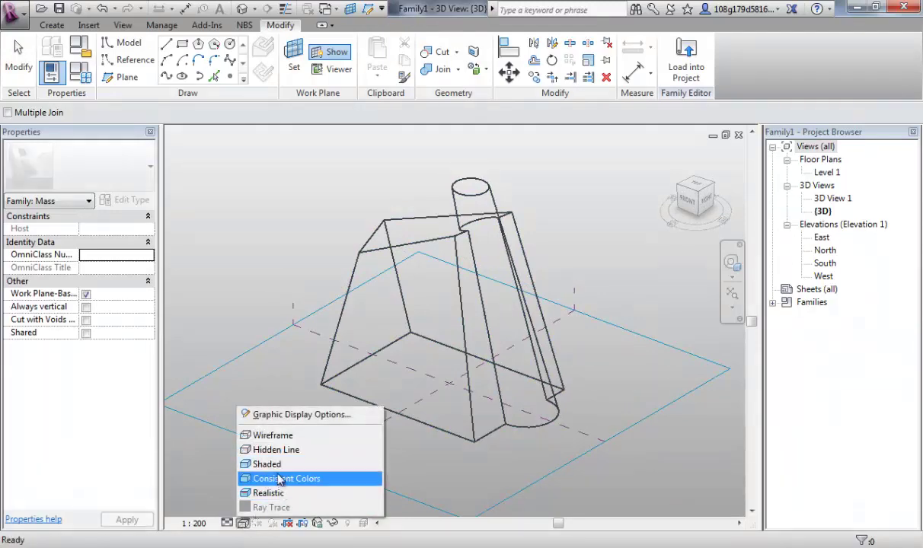
left_click(268, 464)
Step: Dismiss the save reminder and rerun Join Geometry with JG
left_click(571, 346)
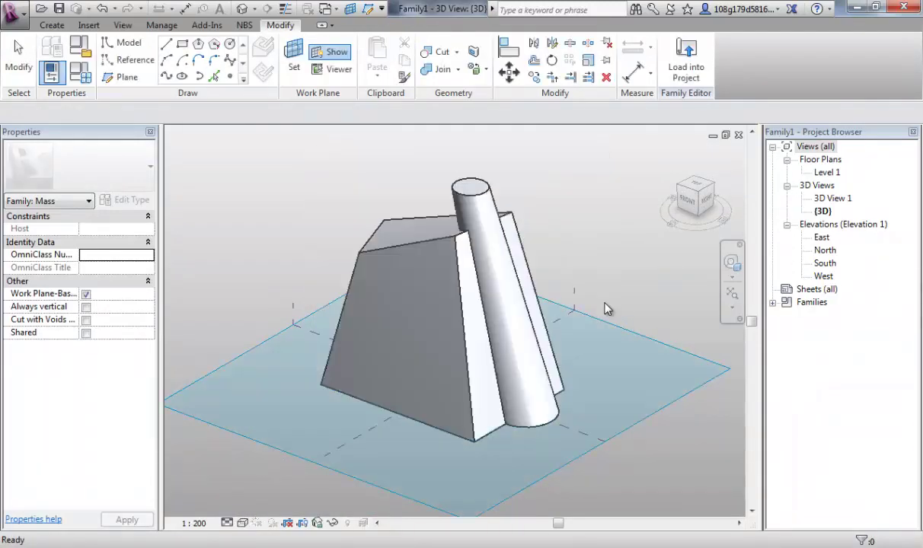
key("j")
key("g")
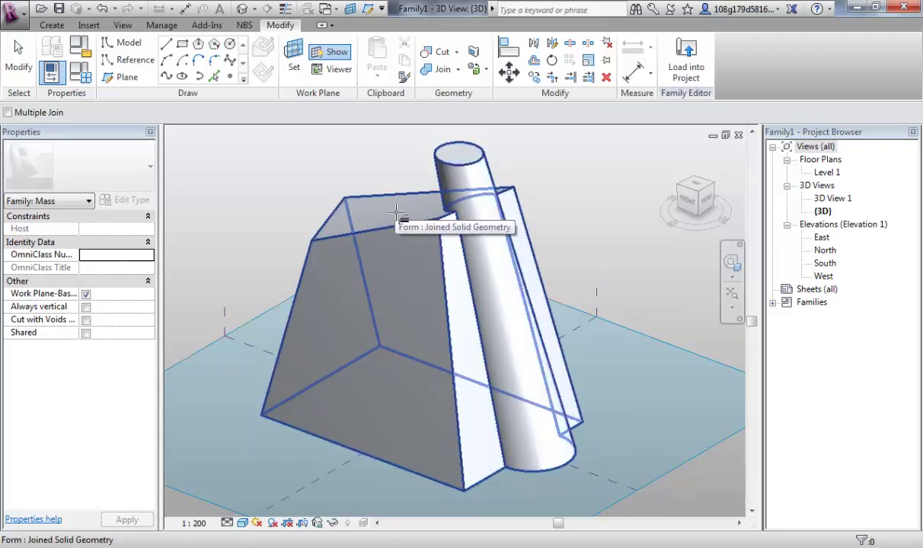
Step: Sketch a rectangle at the foot of the mass's front face and make it a void form
middle_click_drag(263, 195, 305, 160)
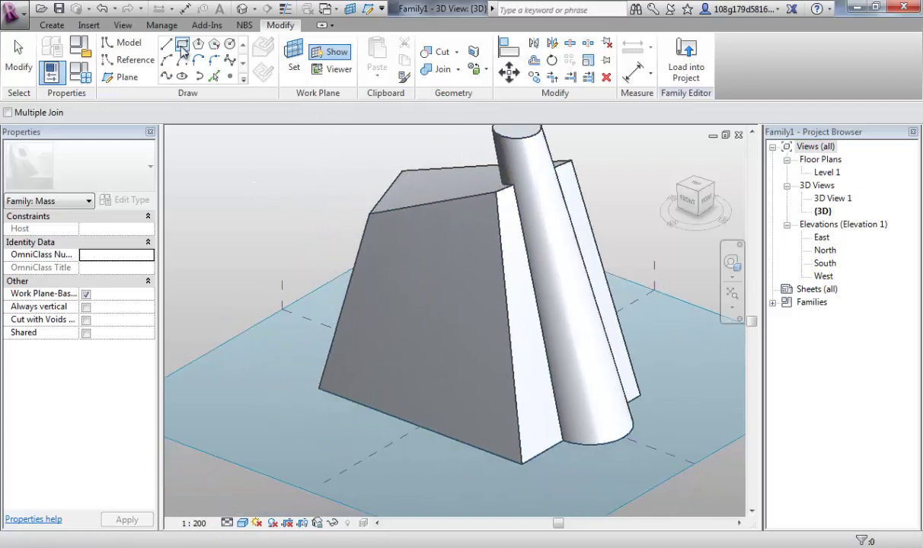
left_click(182, 43)
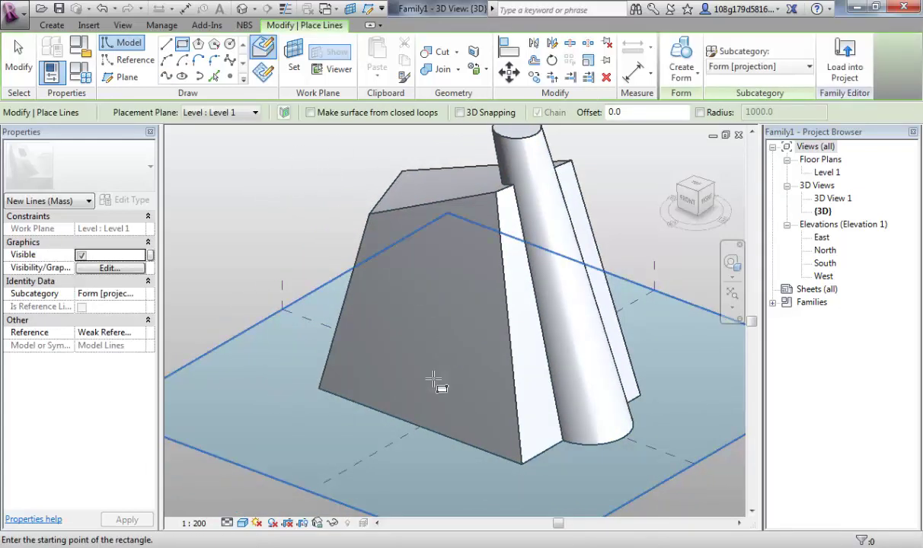
left_click(350, 419)
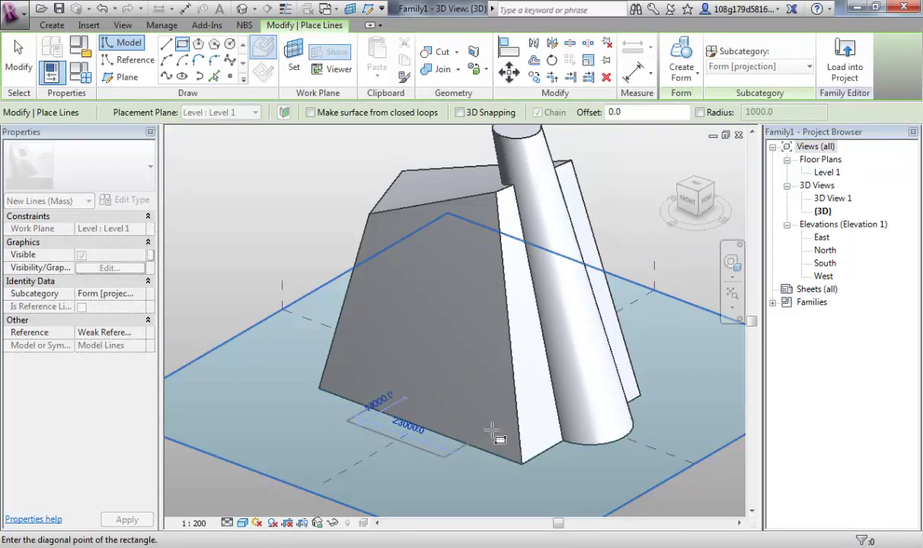
left_click(492, 433)
key("Escape")
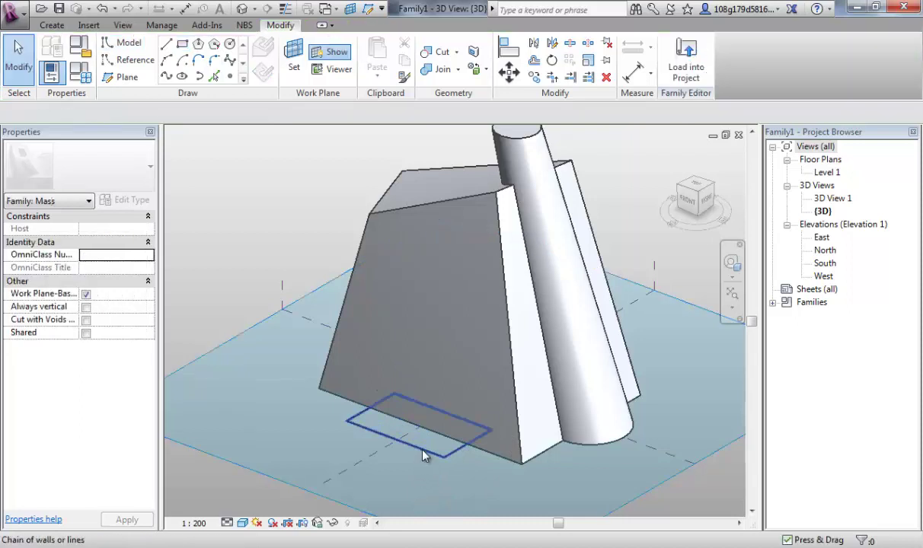
left_click(502, 361)
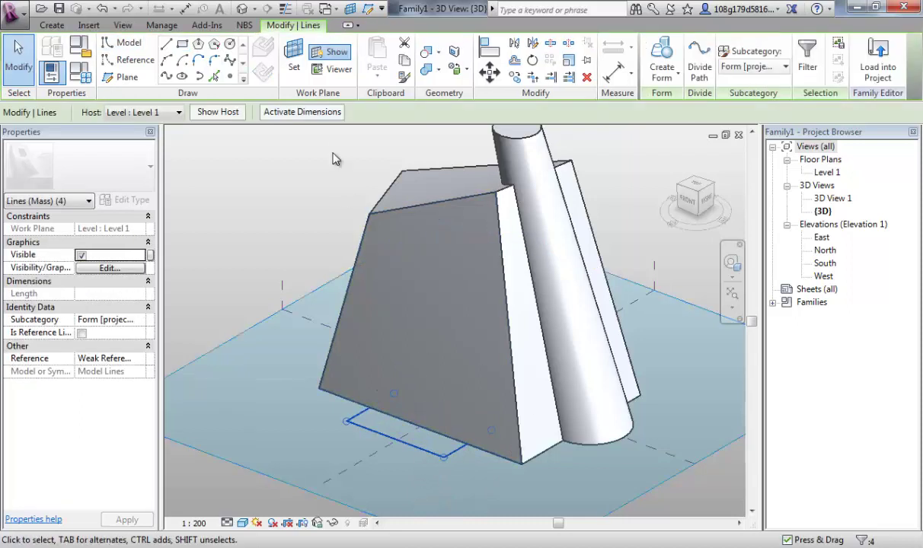
left_click(663, 75)
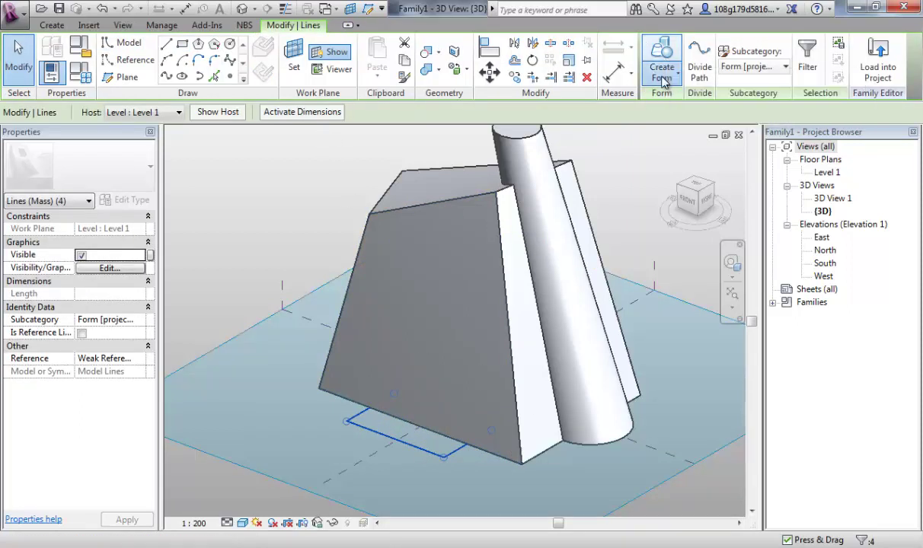
left_click(676, 131)
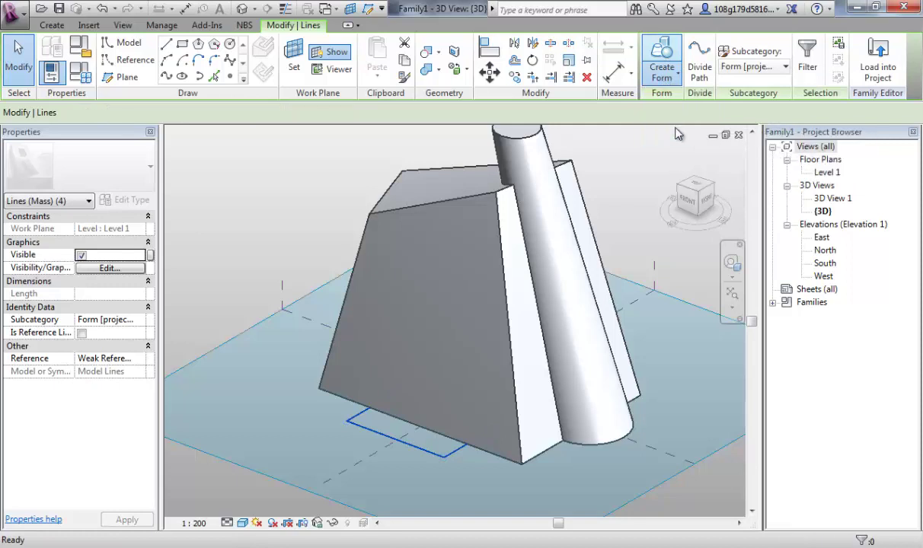
Step: Stretch the void box upward to carve an opening through the front face's base, then reselect it
left_click_drag(421, 423, 418, 390)
left_click(236, 262)
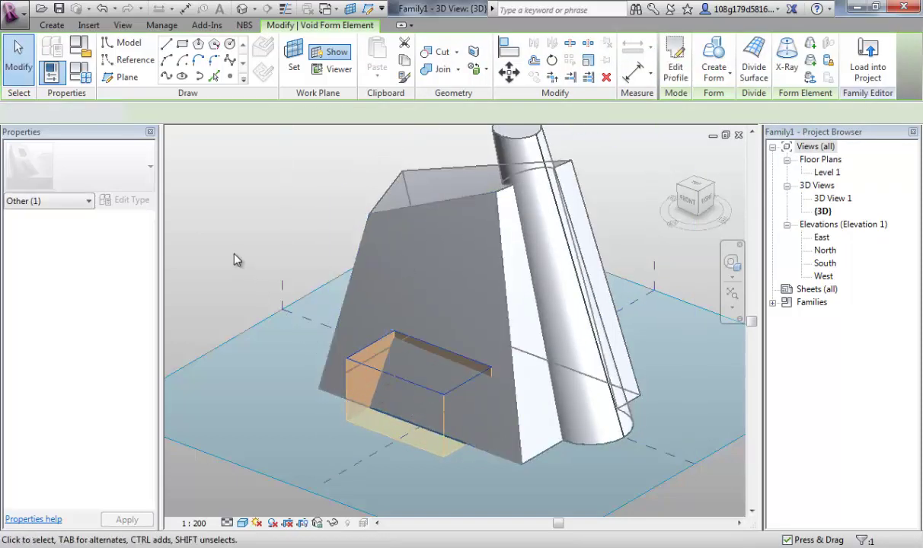
middle_click_drag(236, 261, 233, 233, "shift")
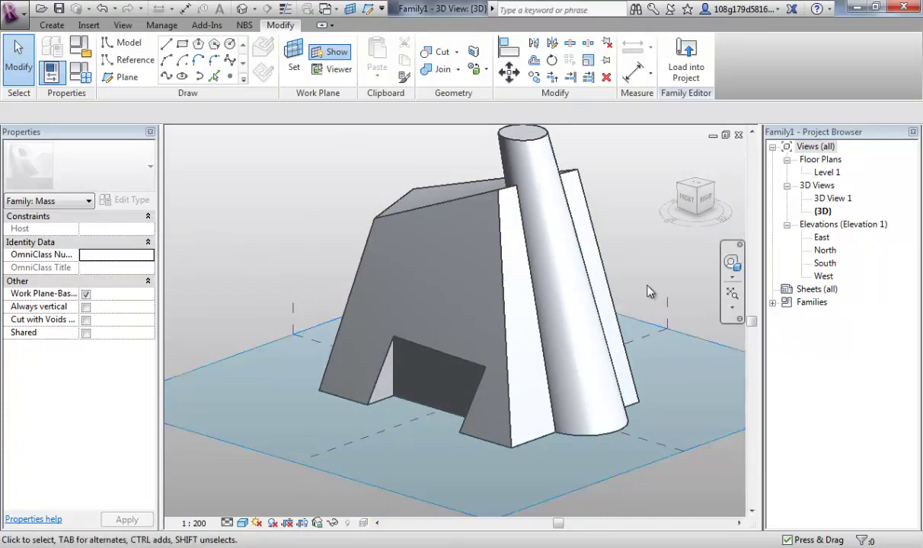
scroll(454, 454, "up", 3)
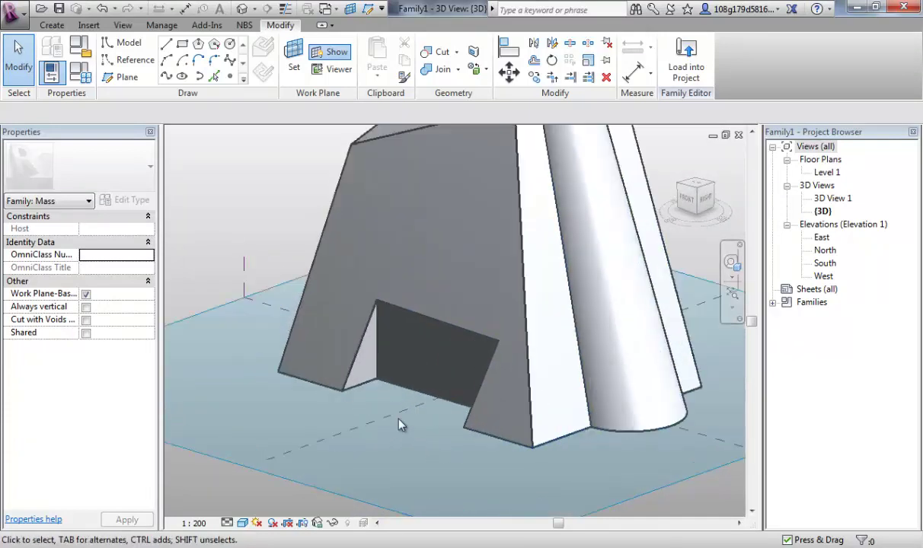
scroll(415, 424, "down", 3)
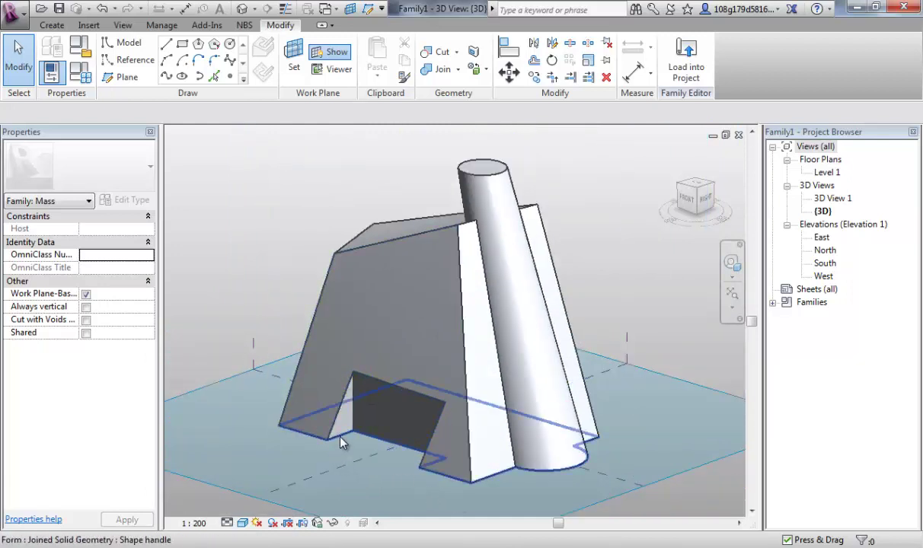
key("Tab")
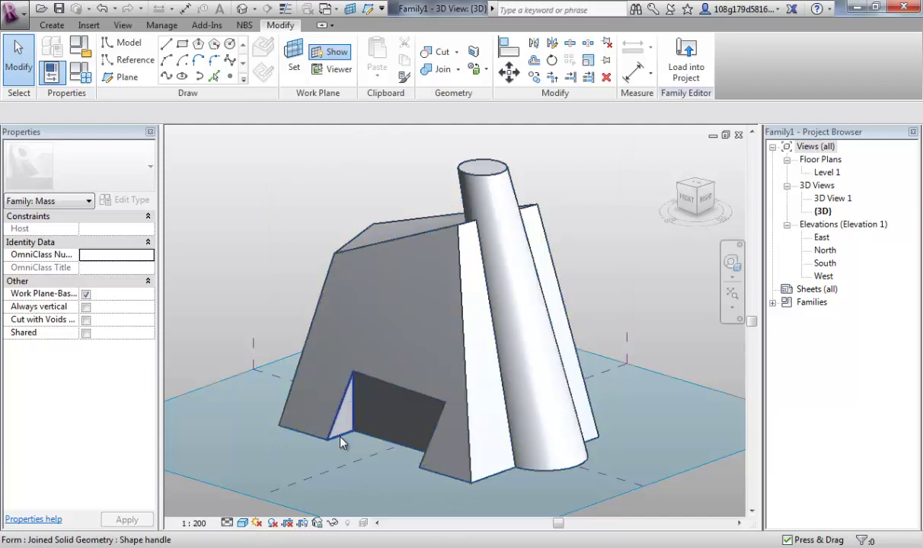
key("Tab")
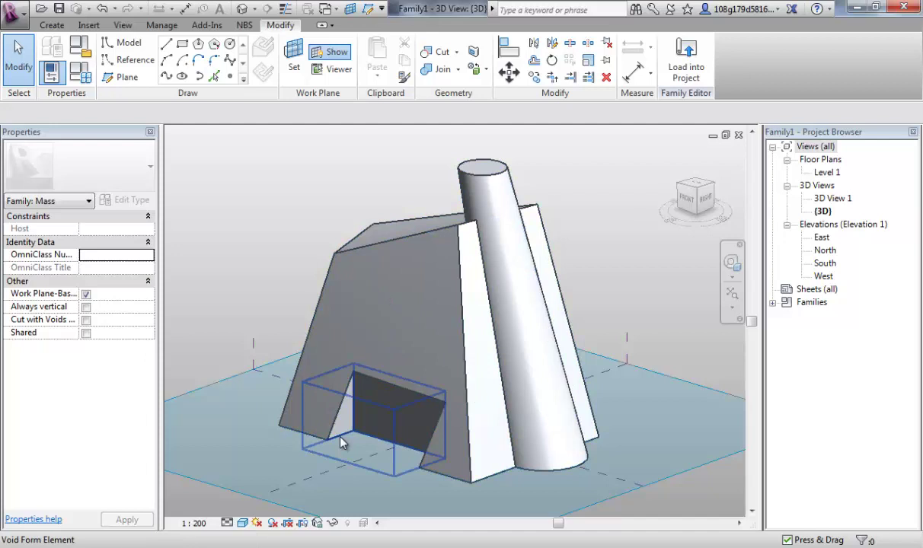
Step: Set the void box's height dimension to 9000
left_click(340, 439)
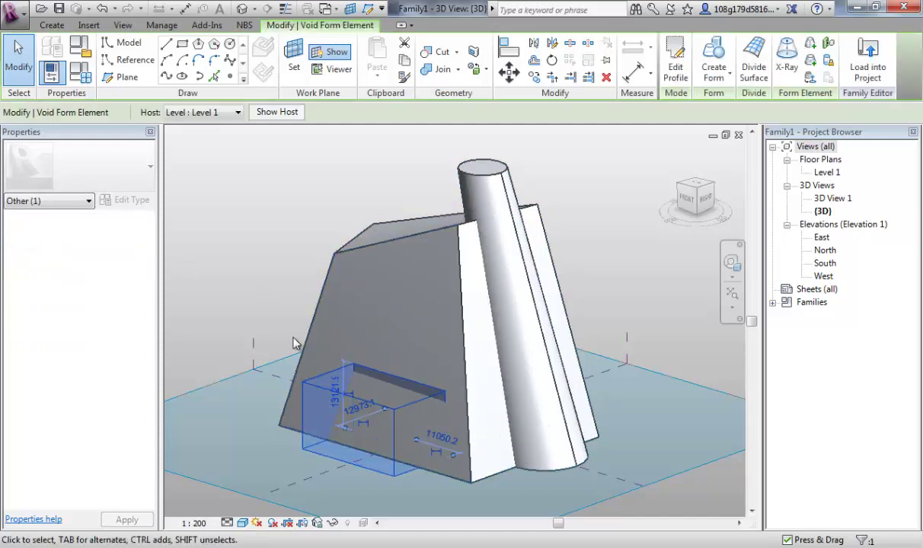
left_click(335, 393)
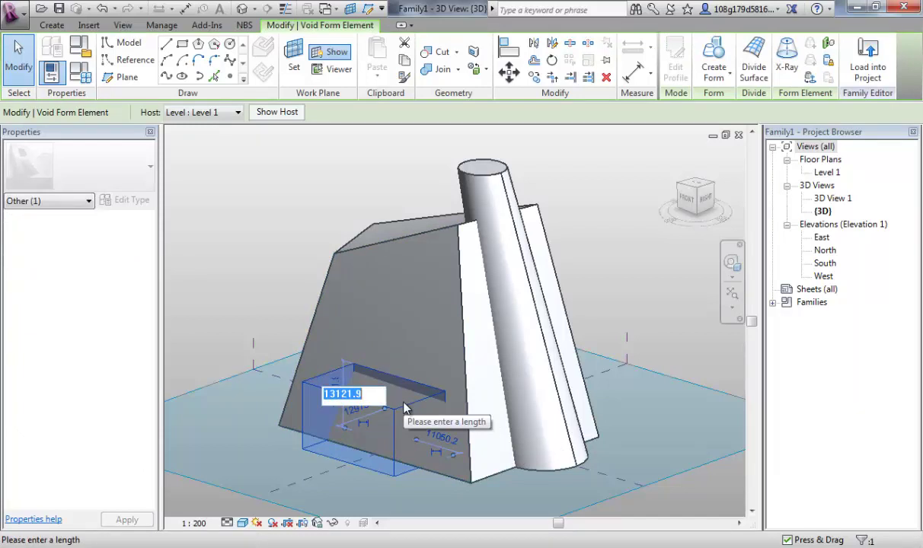
type("9000")
key("Return")
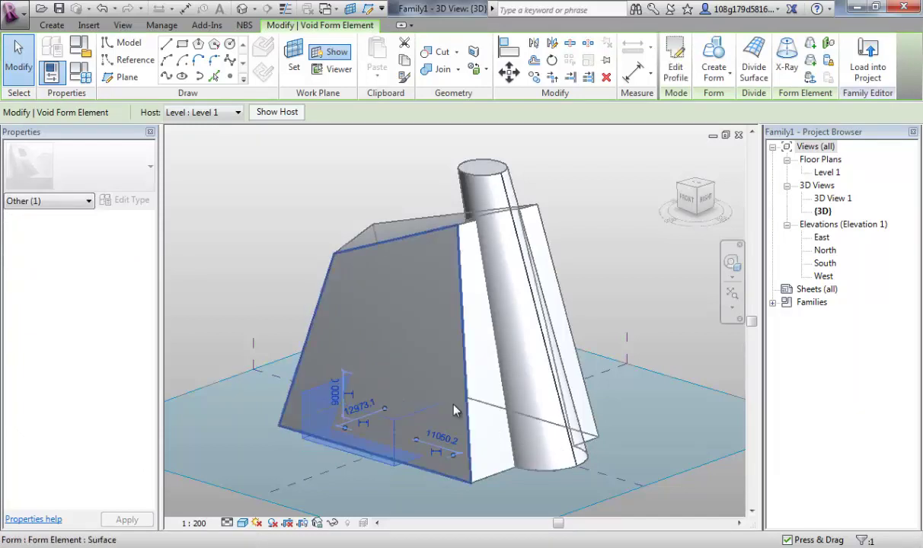
left_click(251, 295)
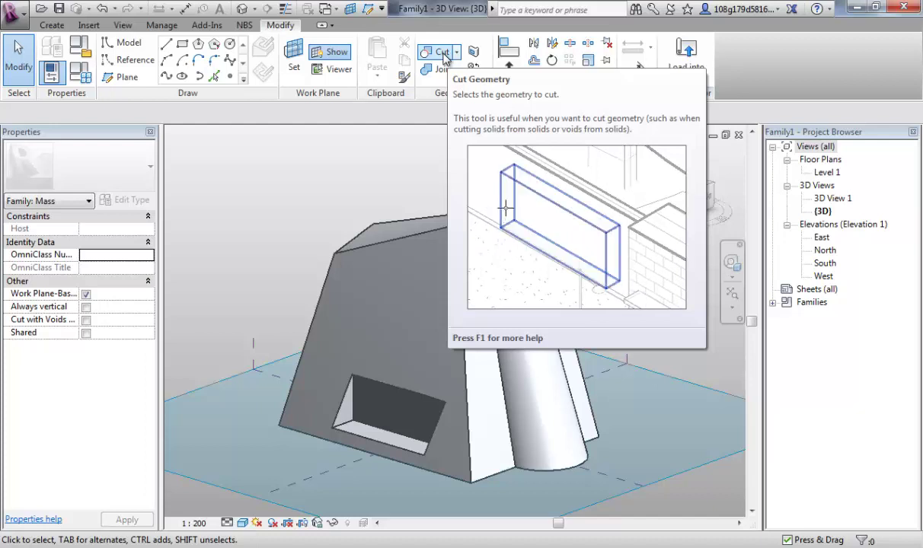
Step: Use Cut Geometry so the void box cuts the solid mass
left_click(443, 51)
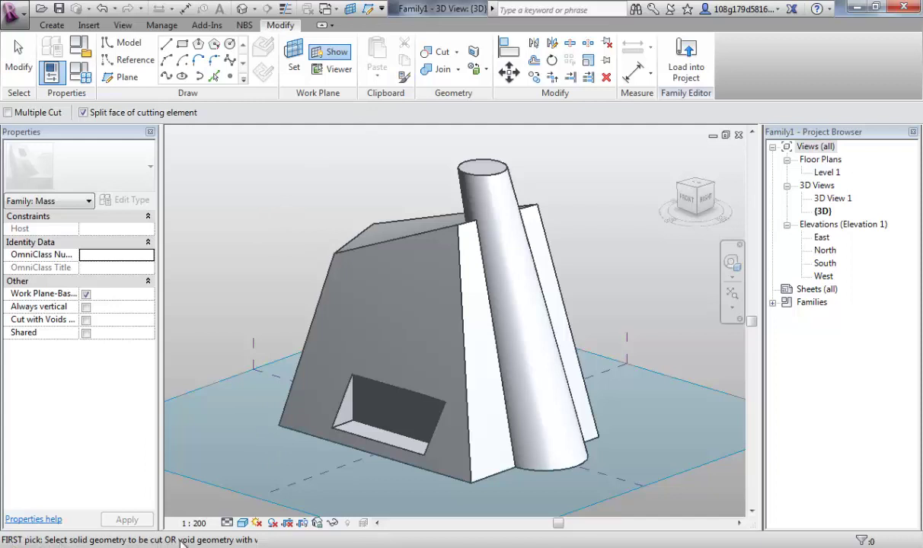
left_click(373, 438)
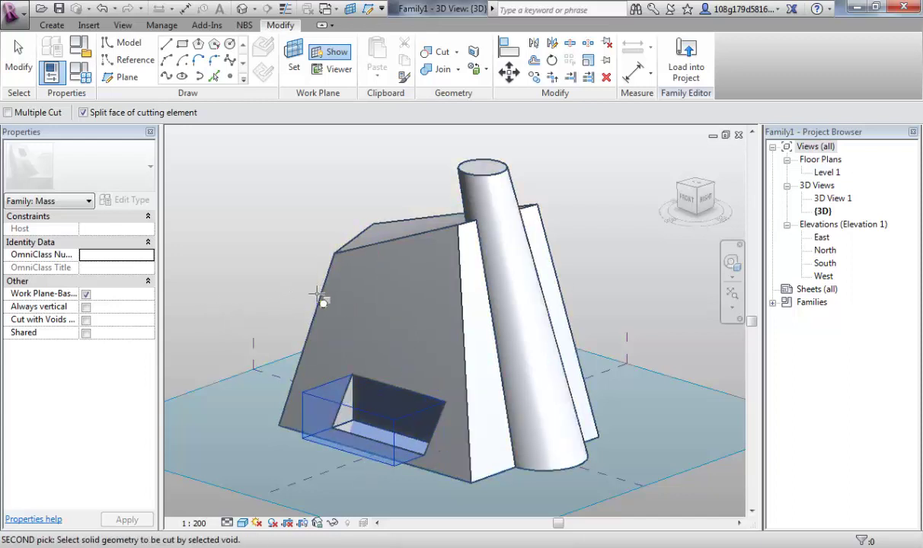
left_click(383, 242)
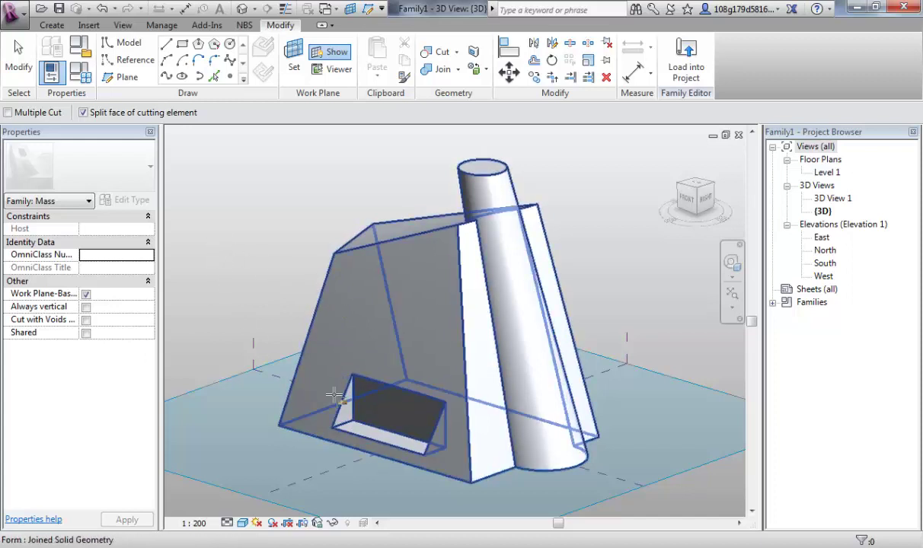
key("Escape")
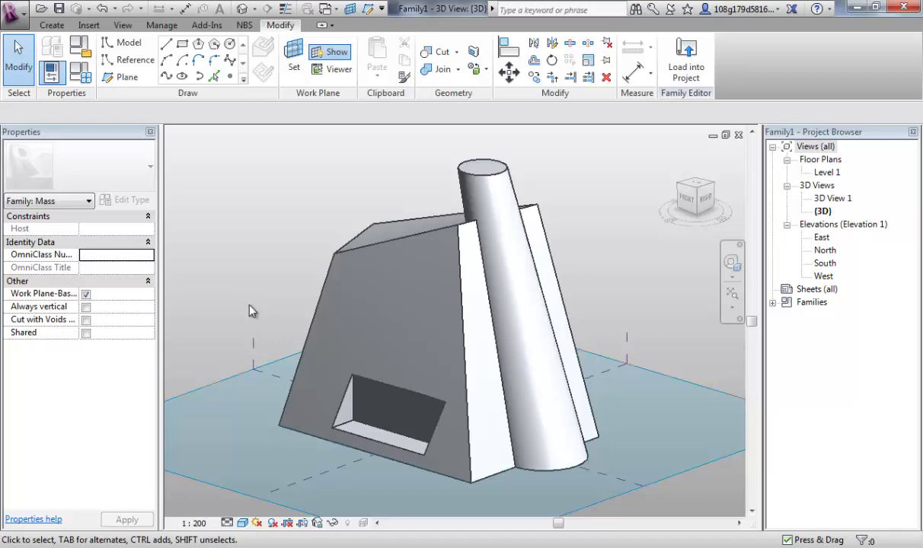
Step: Check the finished mass and load the Family1 family into Project1
middle_click_drag(233, 309, 257, 310, "shift")
middle_click_drag(245, 276, 283, 292)
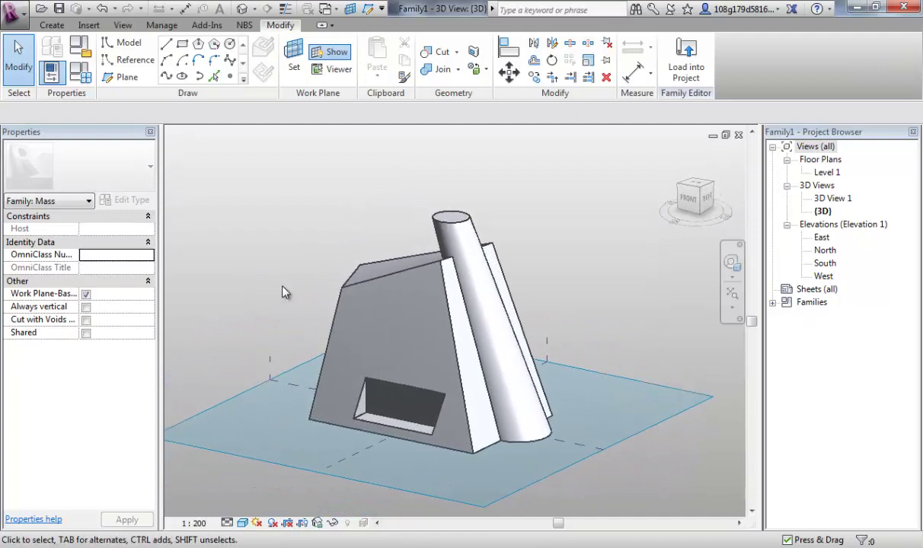
scroll(288, 324, "up", 3)
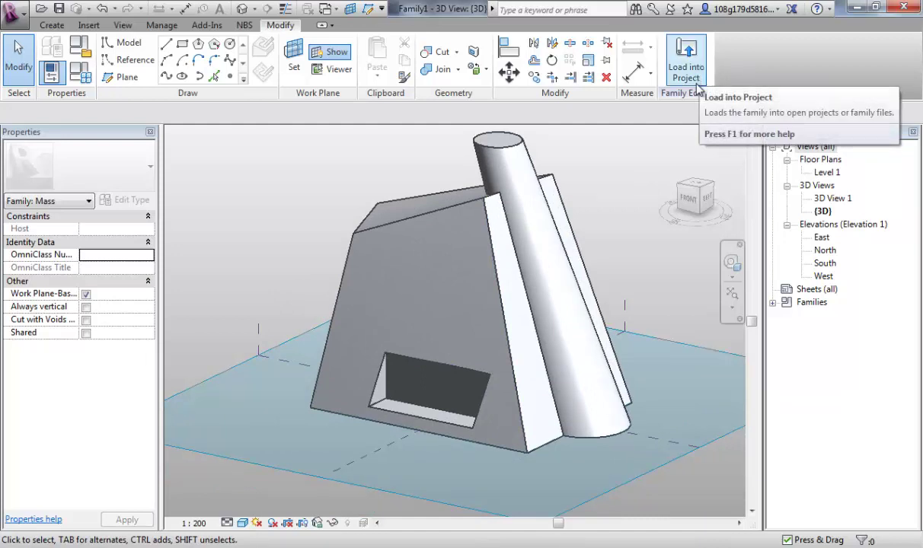
middle_click_drag(601, 195, 577, 220)
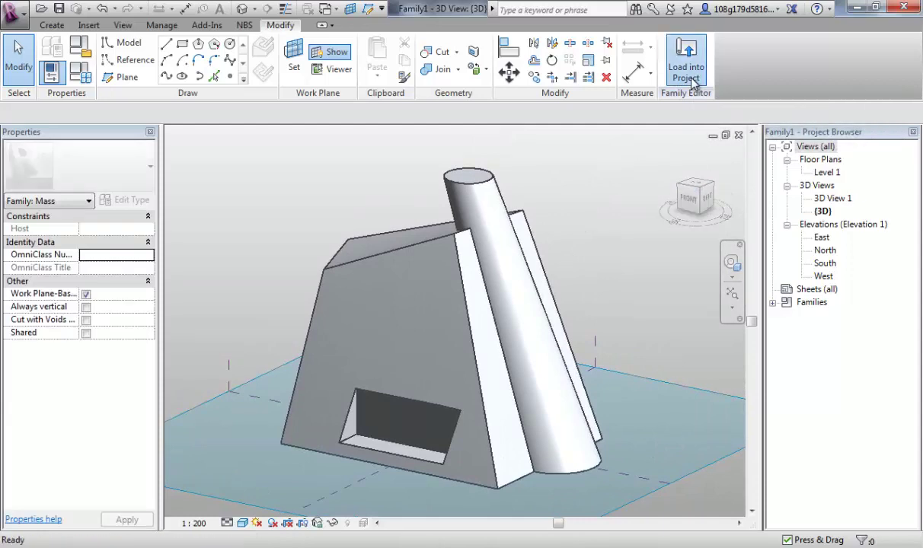
left_click(691, 81)
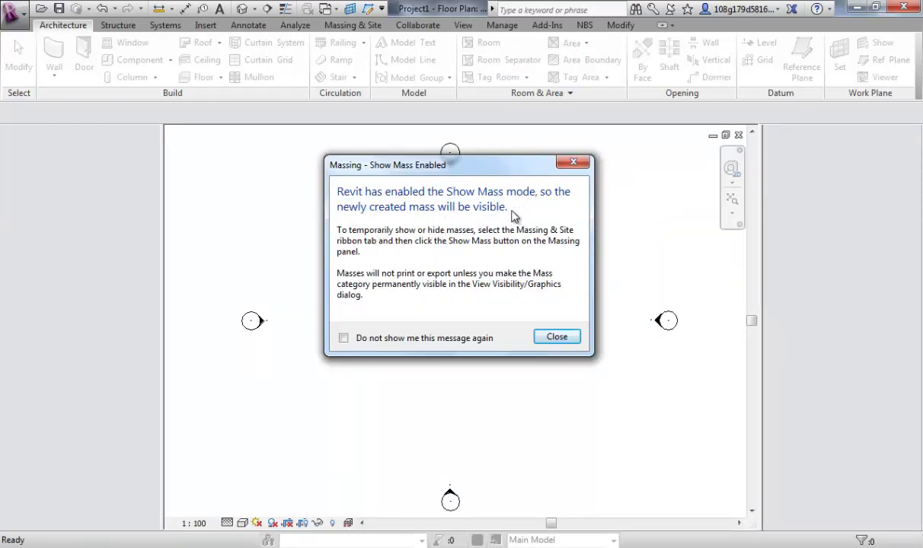
Step: Dismiss the Show Mass notice and place a Family1 instance near the Level 0 plan centre
left_click(555, 337)
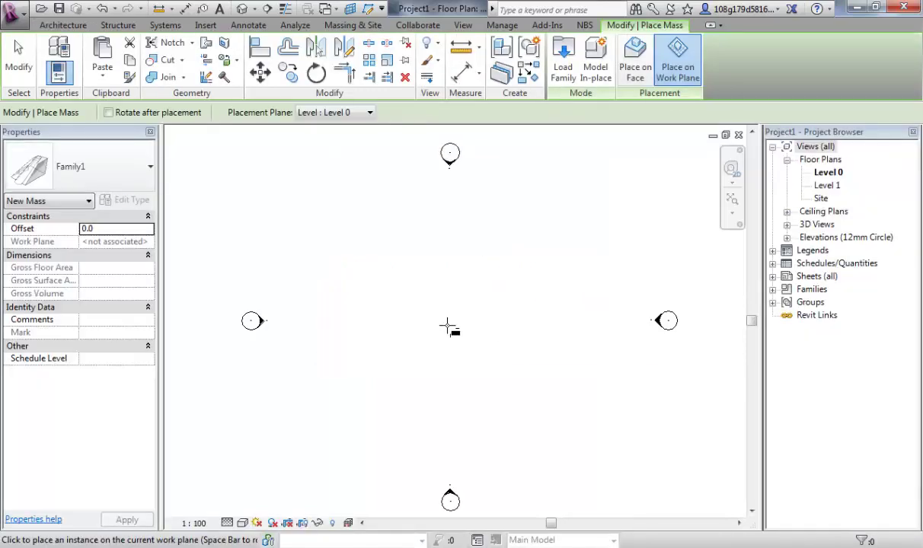
scroll(451, 323, "down", 5)
scroll(453, 321, "up", 4)
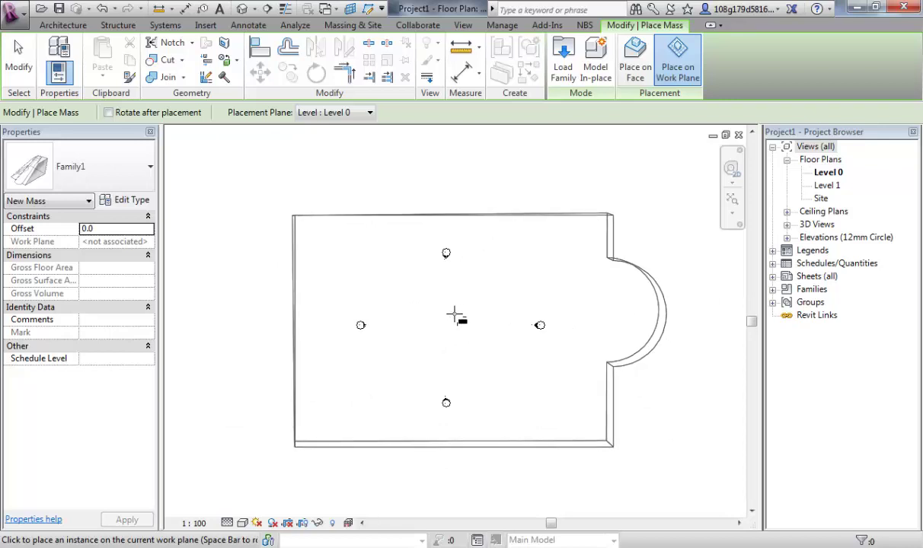
left_click(455, 314)
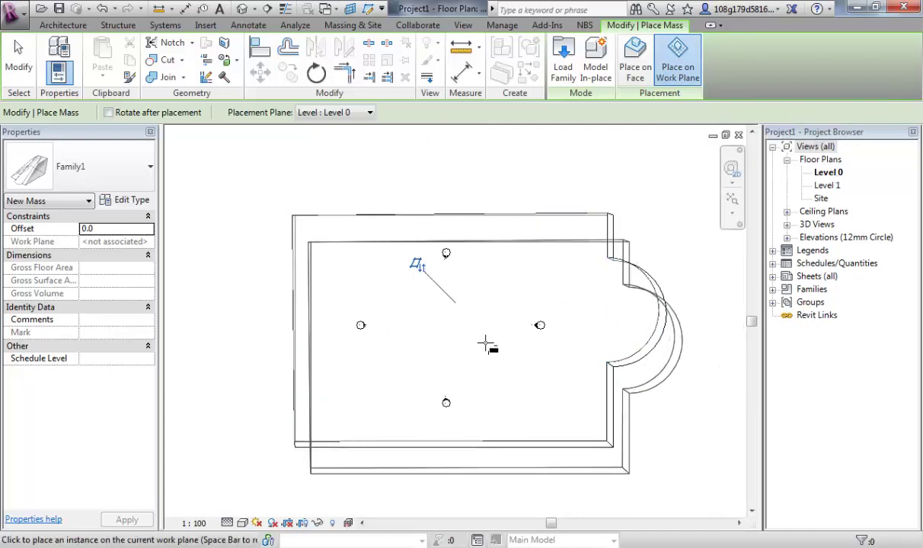
middle_click_drag(583, 335, 610, 309)
scroll(609, 309, "down", 2)
left_click(429, 330)
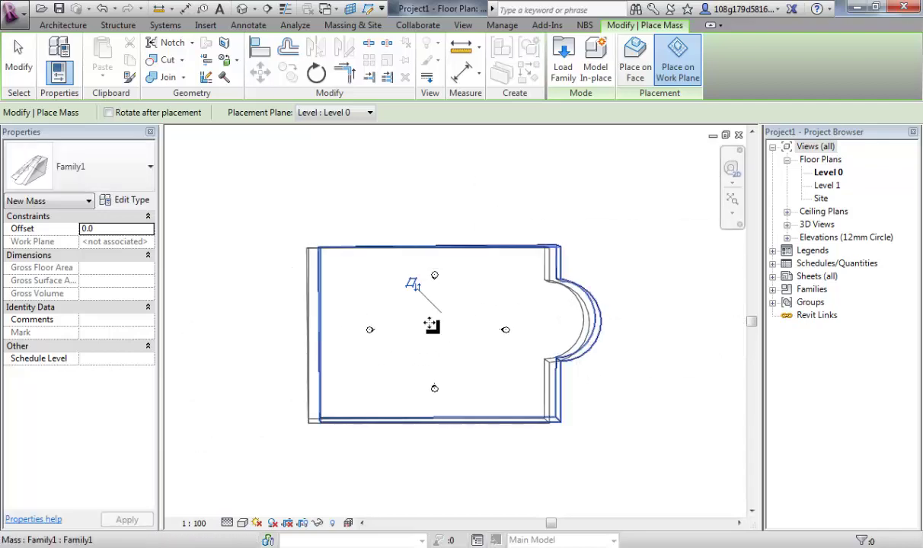
Step: Switch to the default 3D view and frame the placed mass from a front-right angle
key("Escape")
key("Escape")
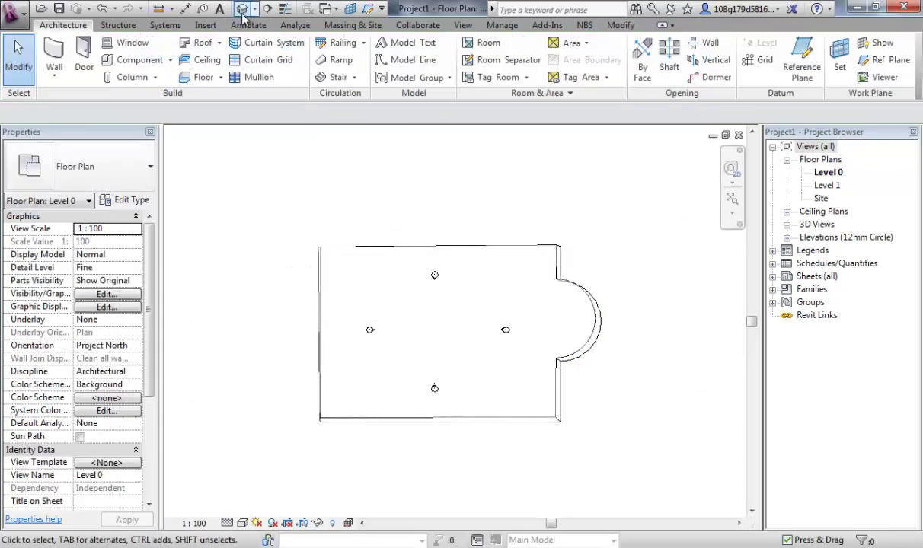
left_click(242, 13)
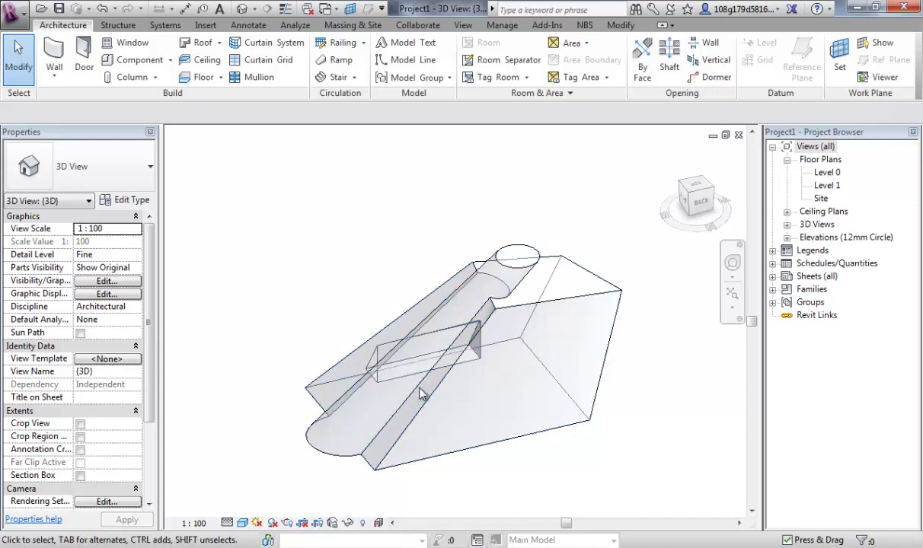
middle_click_drag(529, 313, 390, 364, "shift")
middle_click_drag(270, 342, 358, 384, "shift")
scroll(413, 397, "up", 3)
scroll(414, 396, "down", 1)
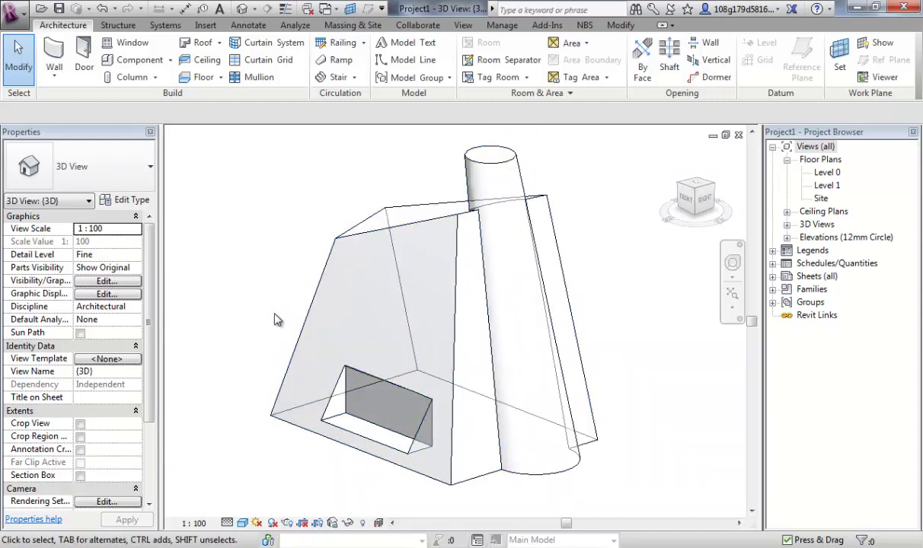
middle_click_drag(275, 320, 287, 328)
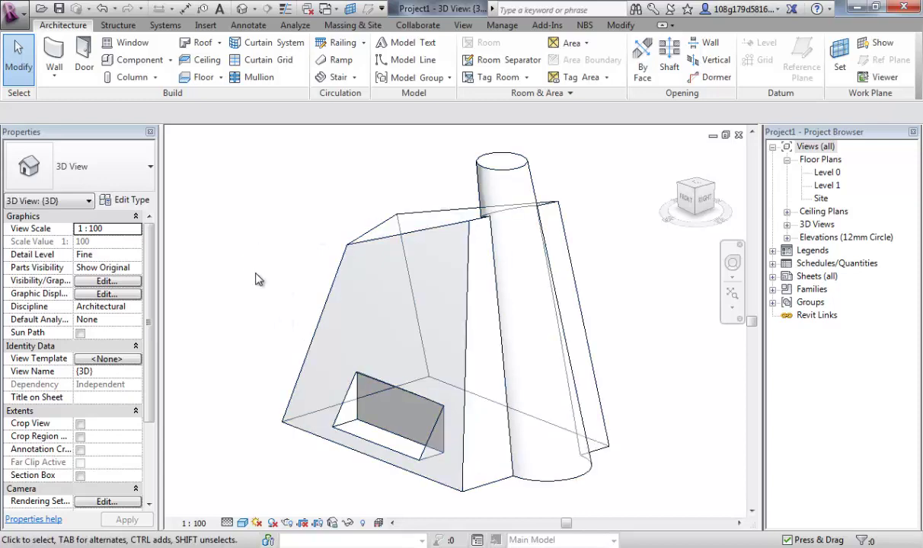
middle_click_drag(257, 278, 316, 300, "shift")
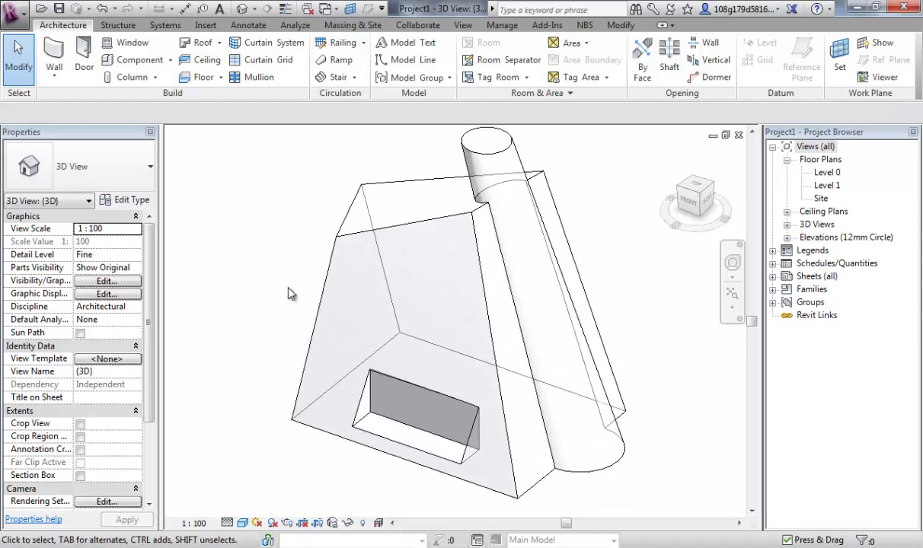
middle_click_drag(300, 249, 301, 261)
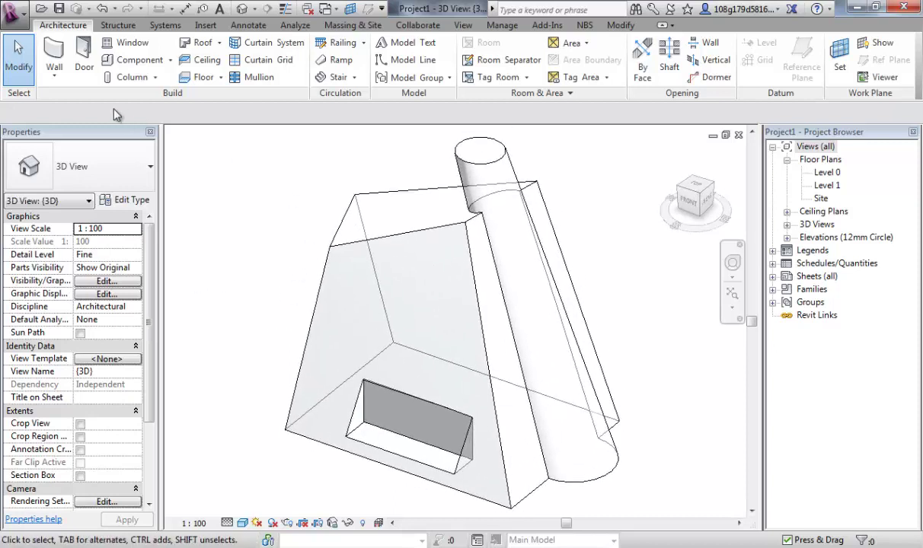
Step: Set the wall location line to exterior finish face and clad the front mass face by face
left_click(56, 60)
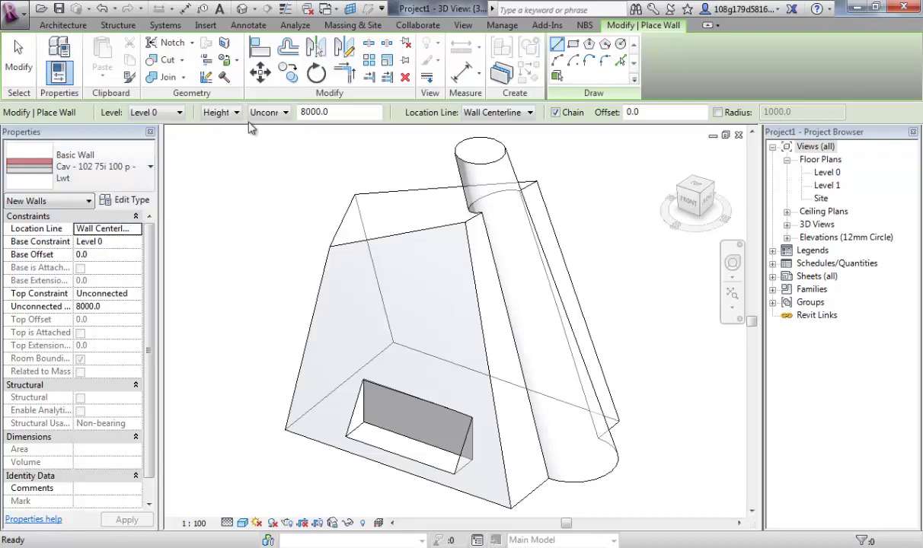
left_click(531, 115)
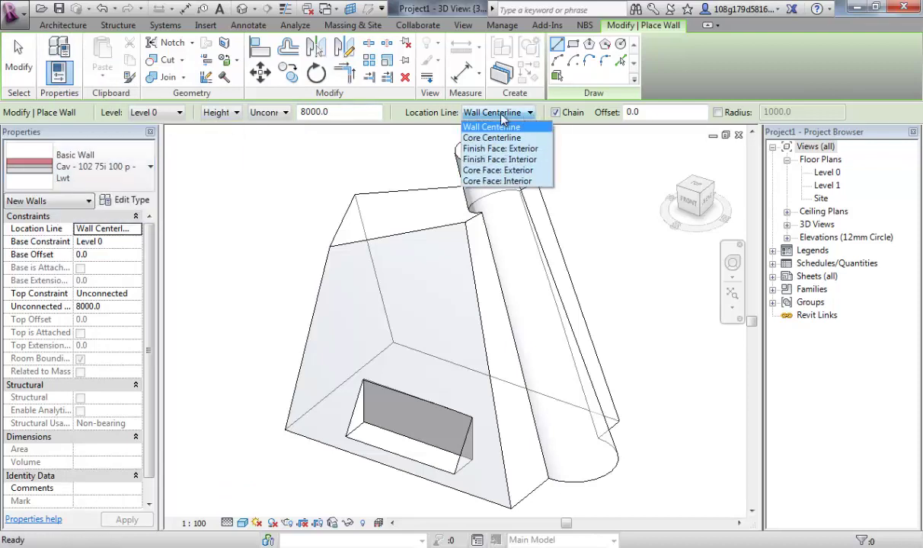
left_click(506, 154)
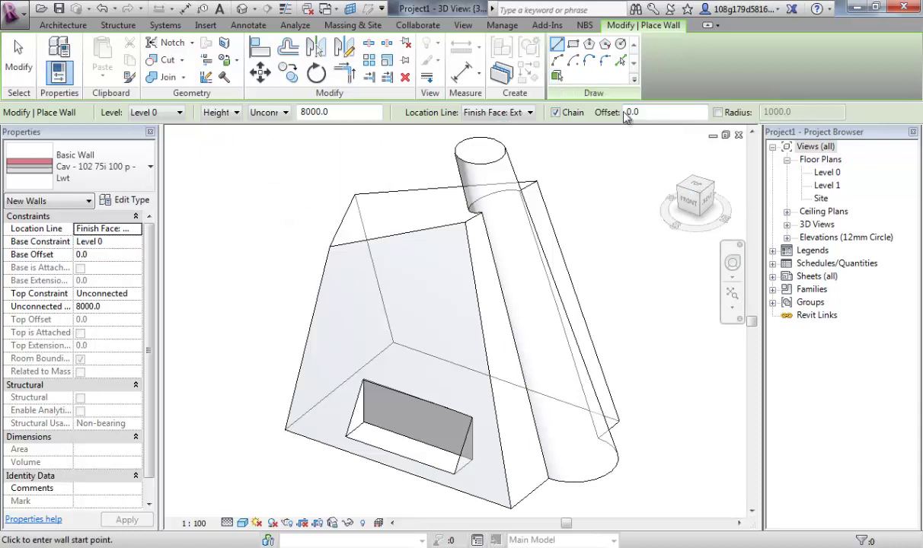
left_click(557, 77)
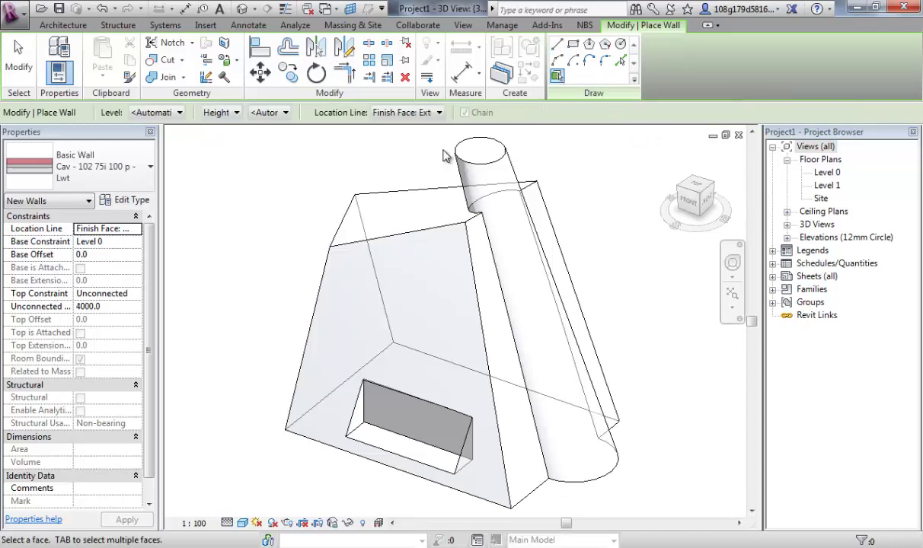
left_click(331, 259)
Step: Add a wall on the mass's right face and orbit around to inspect the cladding
middle_click_drag(274, 240, 421, 236, "shift")
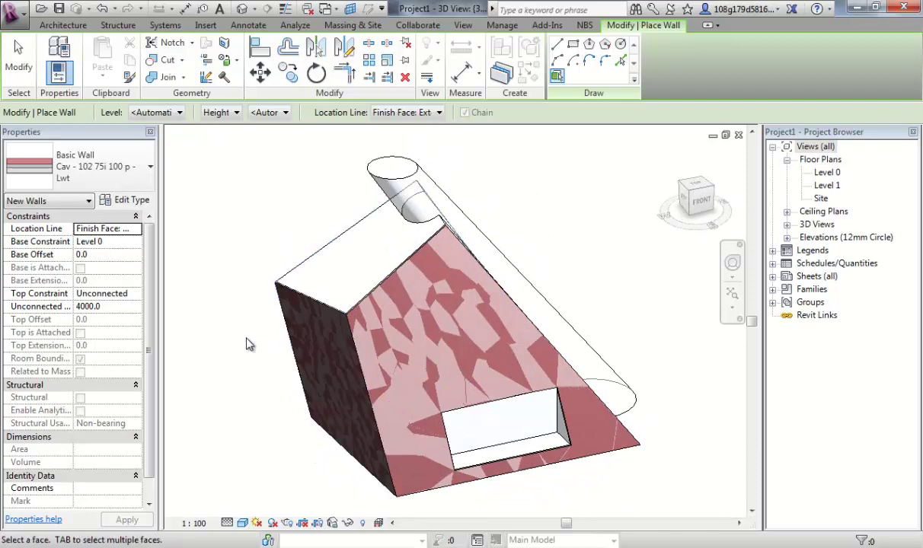
middle_click_drag(248, 342, 490, 270, "shift")
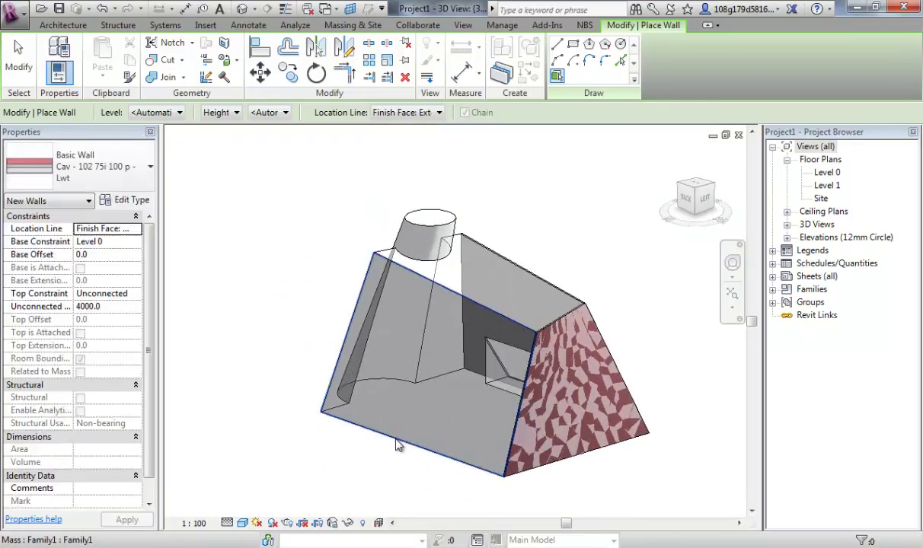
middle_click_drag(330, 298, 455, 461, "shift")
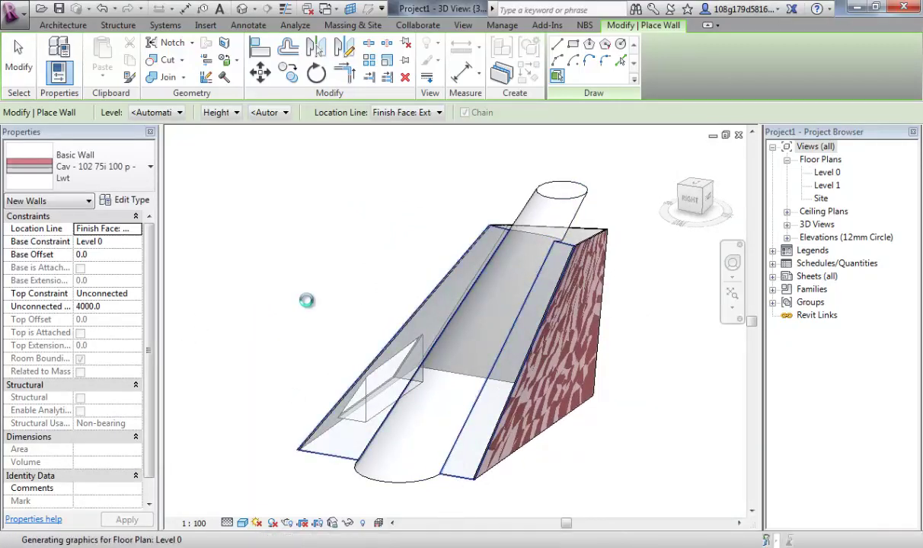
middle_click_drag(447, 242, 353, 230, "shift")
middle_click_drag(275, 279, 425, 409, "shift")
middle_click_drag(392, 459, 345, 423, "shift")
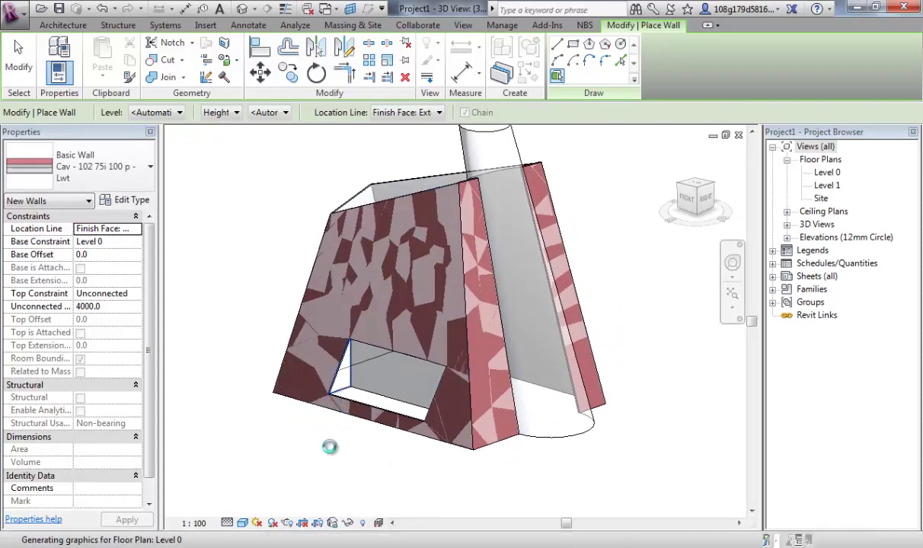
middle_click_drag(301, 423, 533, 419, "shift")
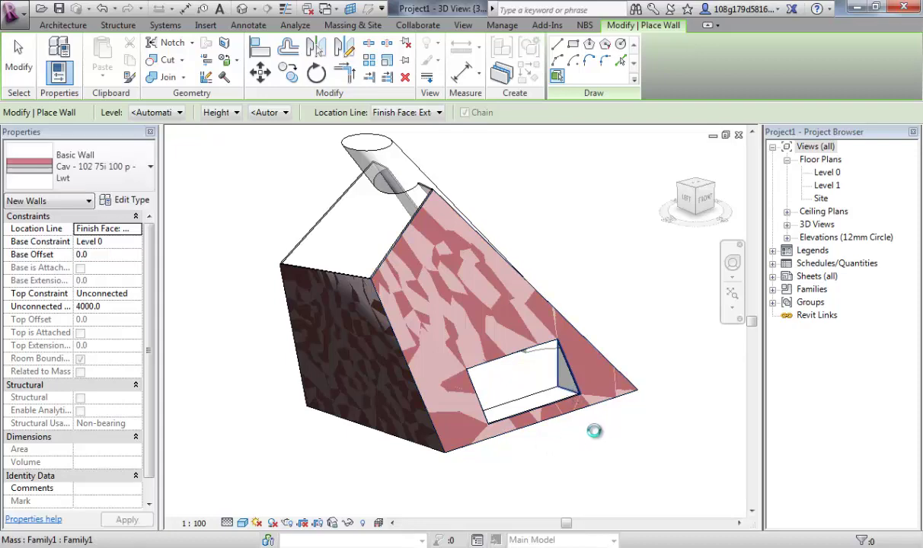
middle_click_drag(619, 487, 457, 439, "shift")
middle_click_drag(263, 290, 265, 326)
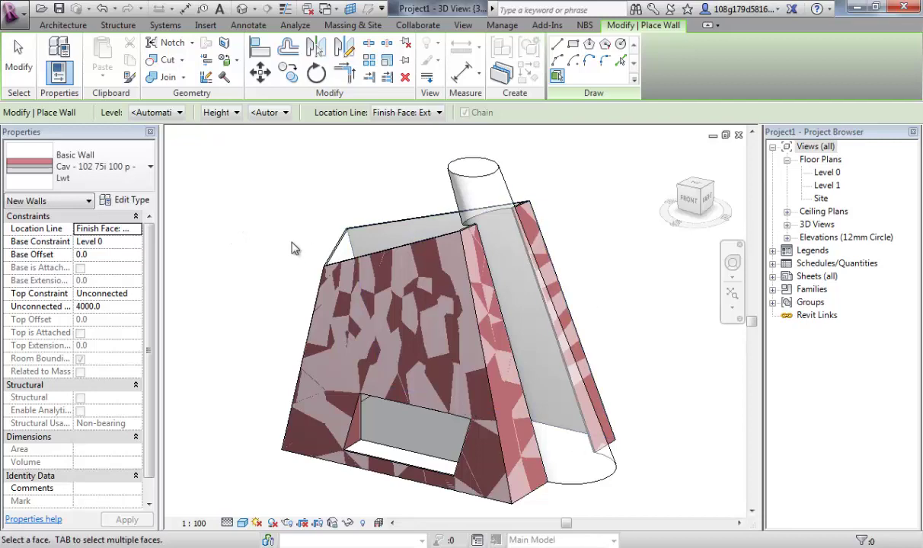
Step: Create a Roof by Face on the cylinder top and the slab's sloped top face
key("Escape")
key("Escape")
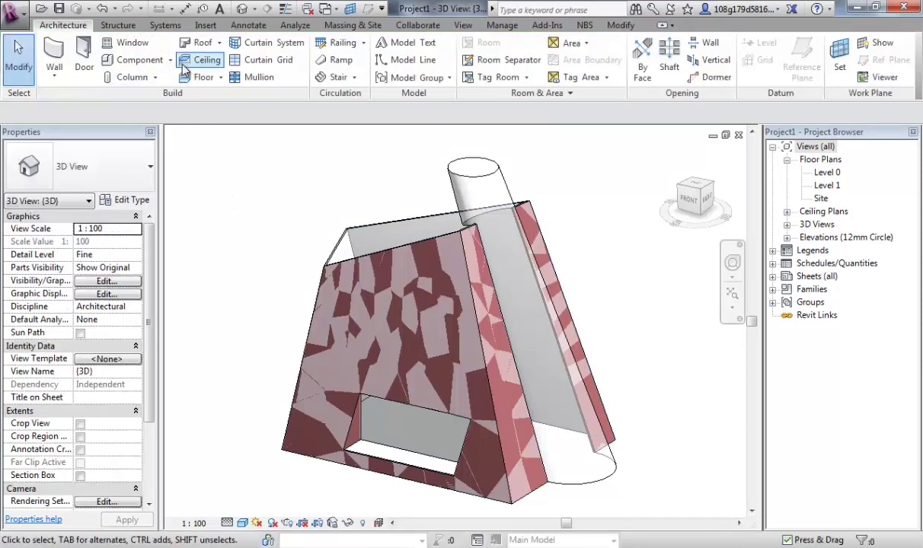
left_click(219, 43)
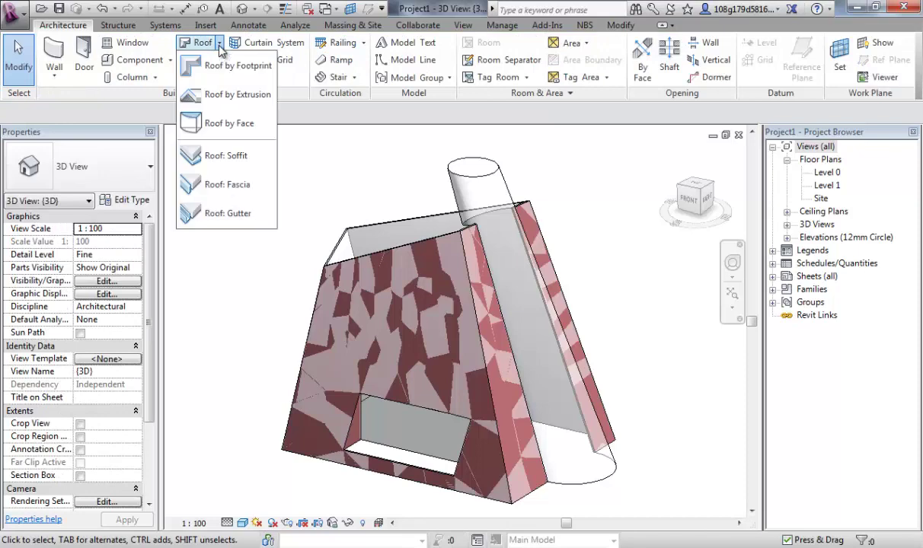
left_click(221, 123)
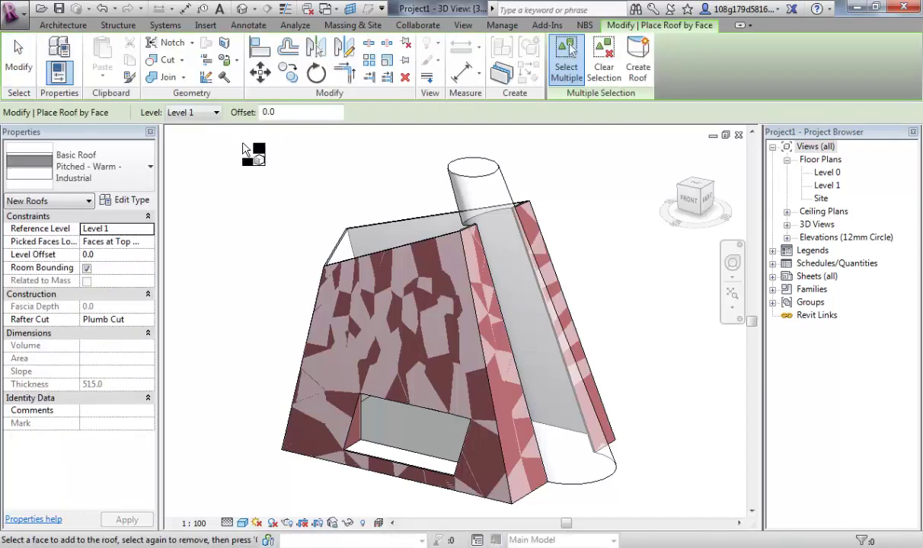
left_click(467, 164)
left_click(367, 232)
middle_click_drag(297, 177, 352, 202, "shift")
left_click(604, 65)
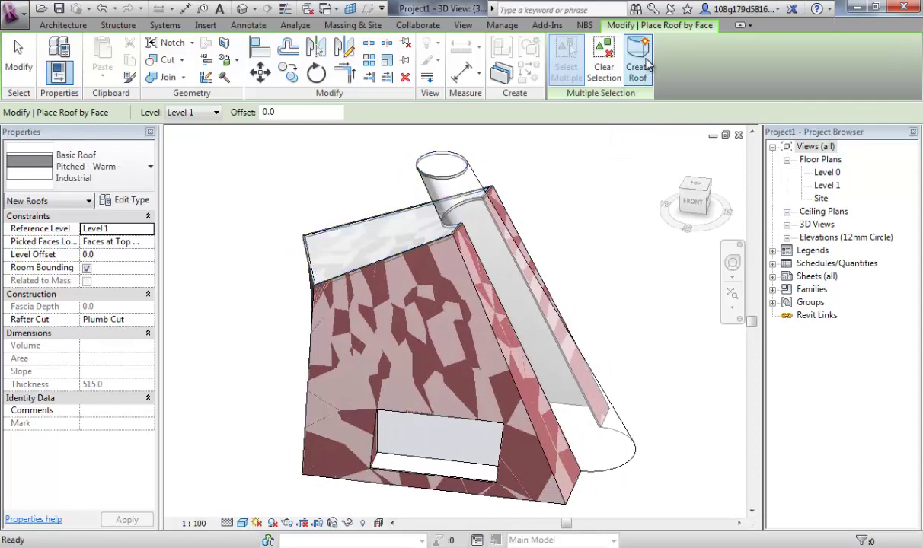
middle_click_drag(588, 264, 622, 250, "shift")
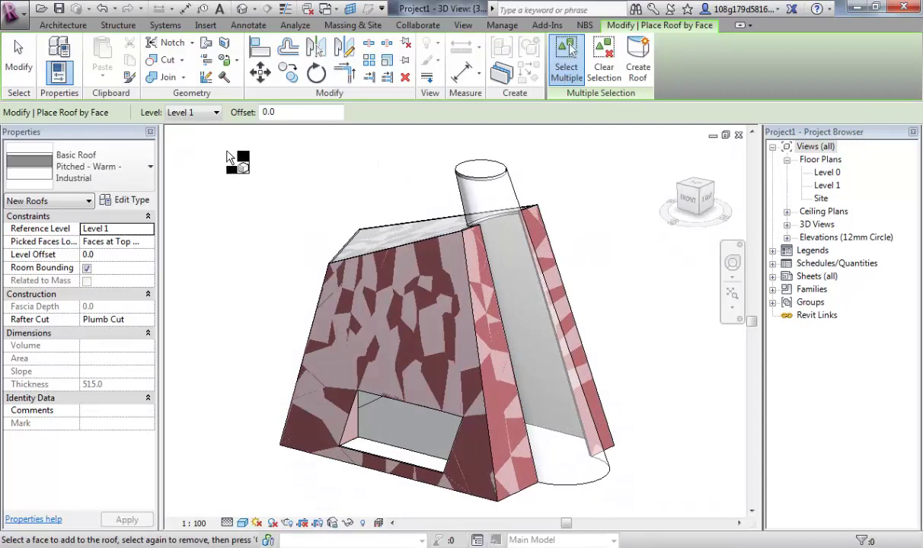
Step: Apply curtain systems by face to the leaning cylinder and the opening's inner face
key("Escape")
key("Escape")
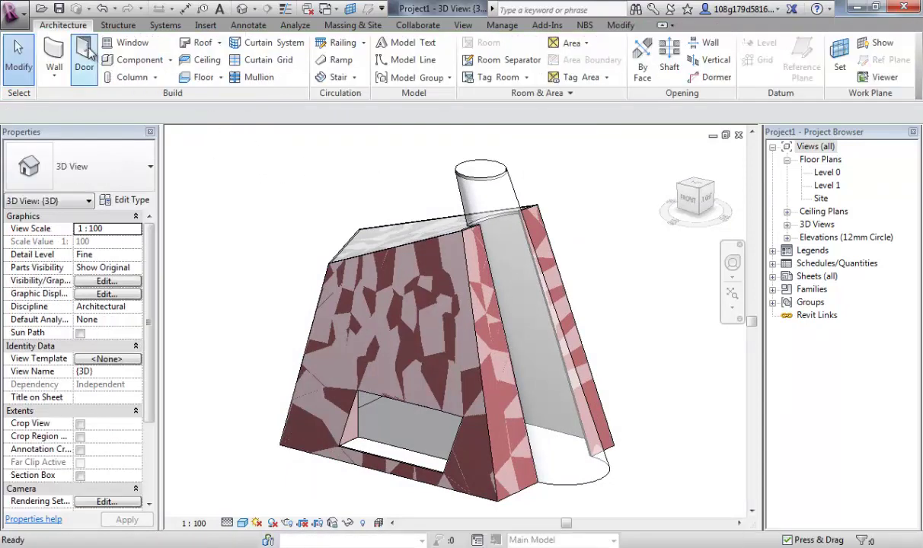
left_click(244, 43)
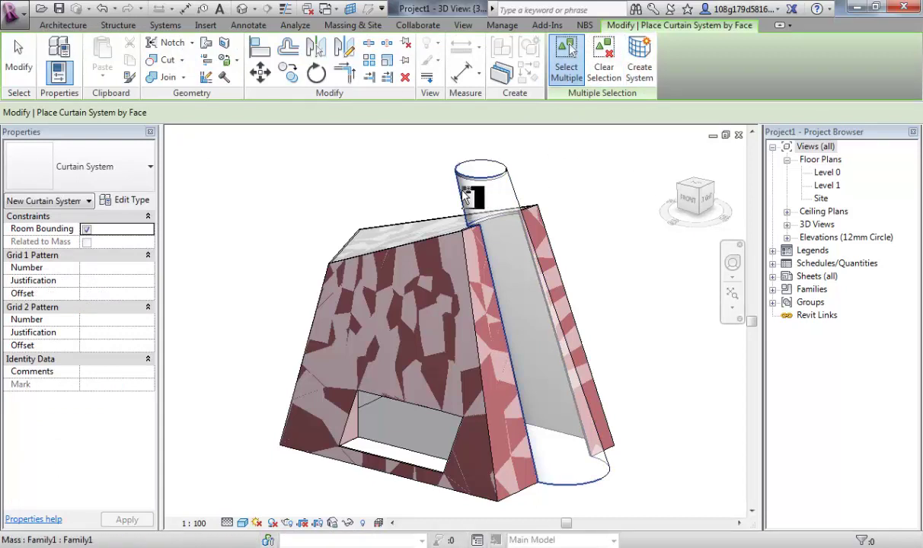
left_click(493, 193)
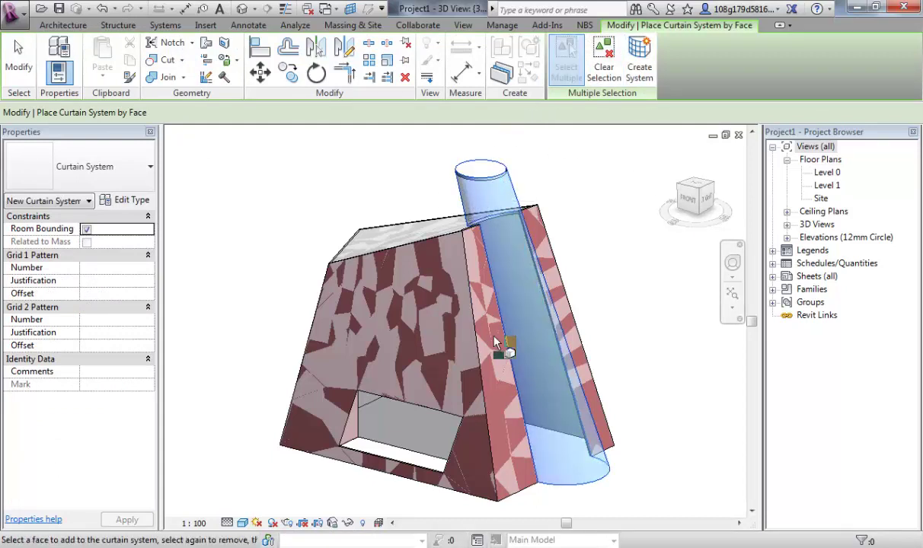
left_click(364, 432)
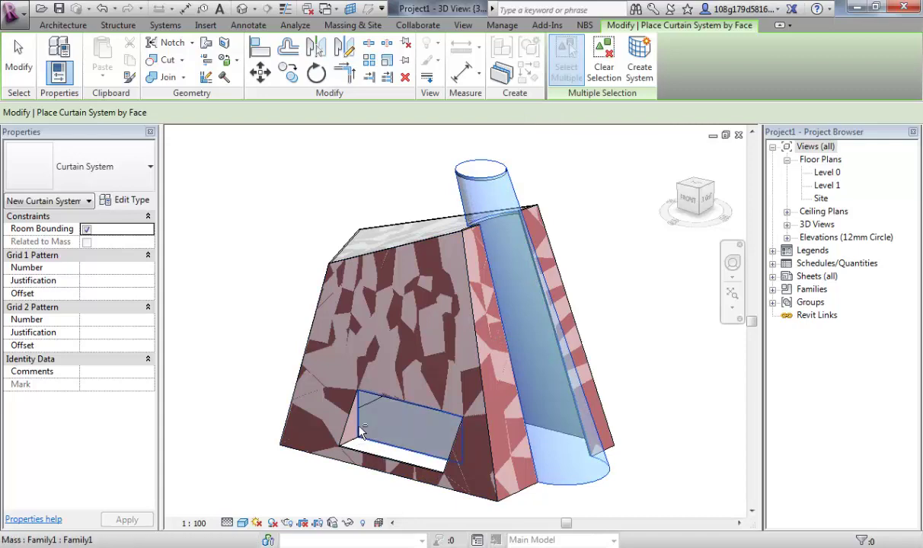
middle_click_drag(335, 340, 670, 137, "shift")
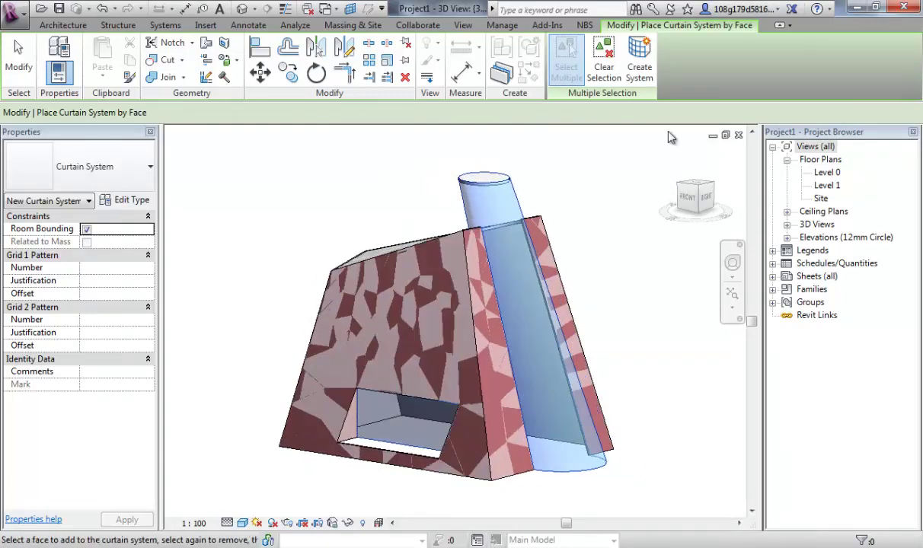
left_click(640, 61)
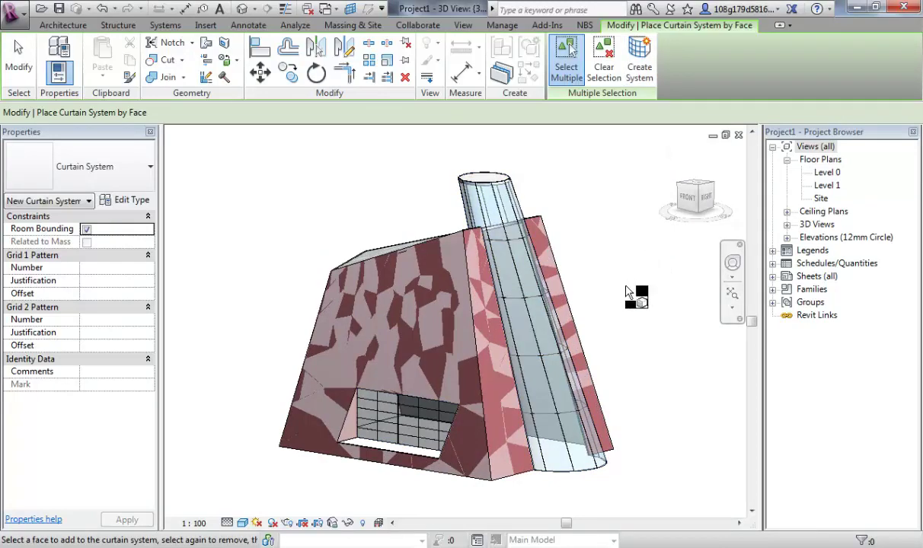
middle_click_drag(626, 292, 648, 288, "shift")
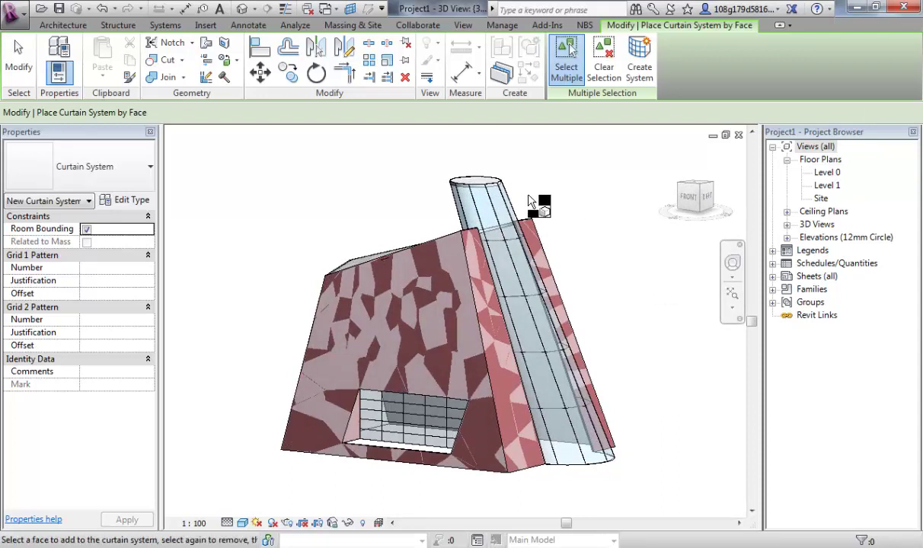
middle_click_drag(591, 228, 579, 252, "shift")
middle_click_drag(592, 324, 643, 318)
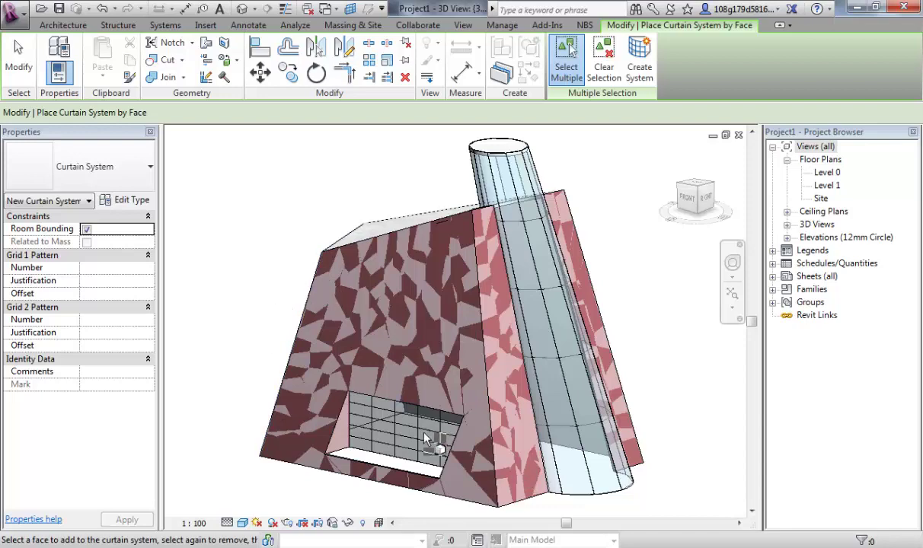
middle_click_drag(417, 443, 341, 498, "shift")
key("Escape")
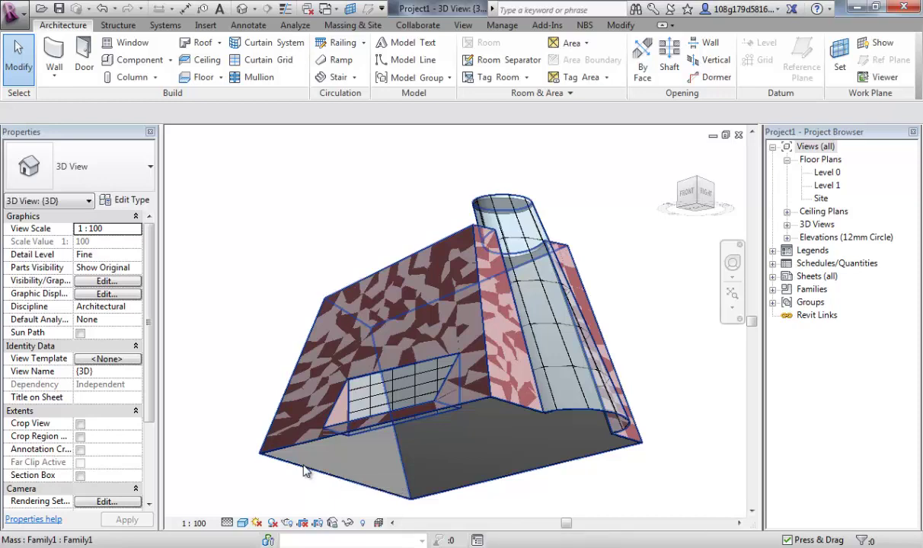
Step: Hide the conceptual mass in the 3D view and orbit to review the walls, roof and glazing
right_click(305, 470)
mouse_move(368, 221)
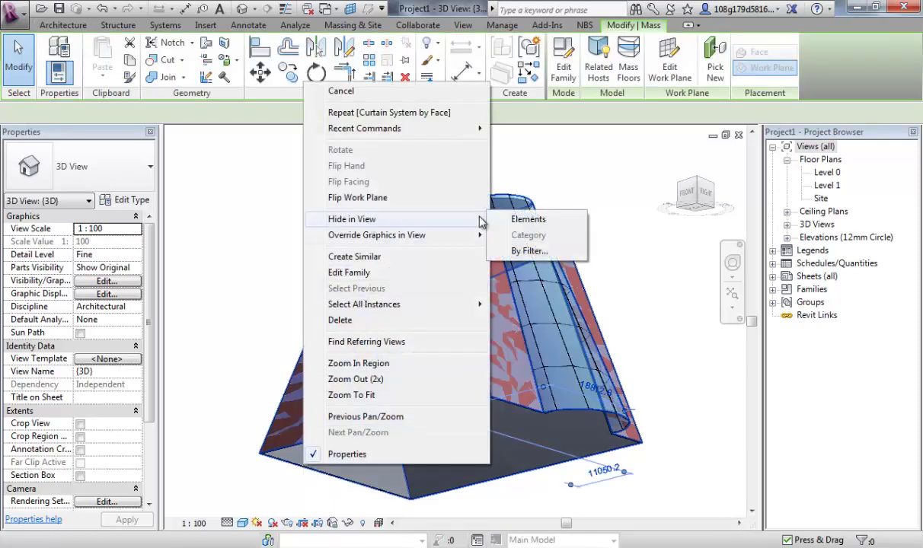
left_click(518, 219)
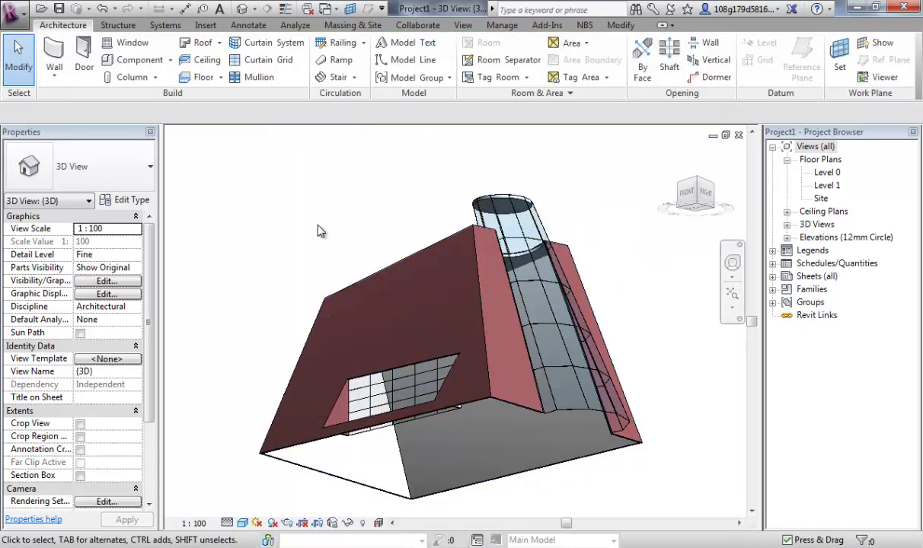
middle_click_drag(303, 222, 408, 292, "shift")
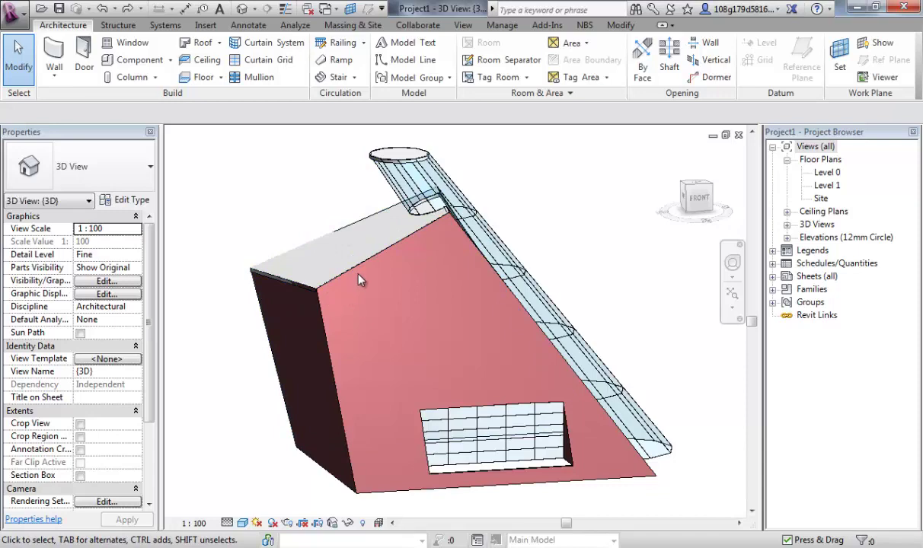
Step: Set the roof's Picked Faces Location to Faces at Bottom of the Roof, then orbit toward the glazed cylinder
left_click(300, 263)
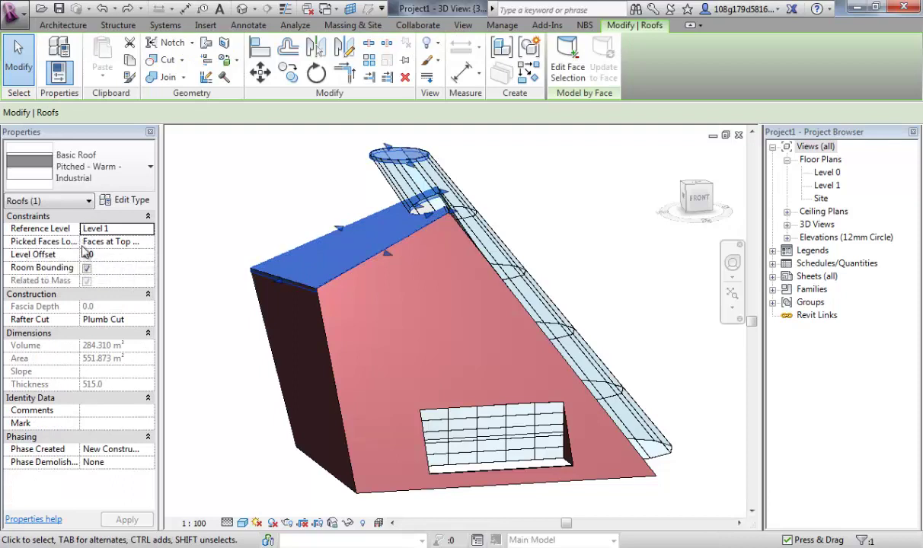
left_click_drag(160, 240, 295, 241)
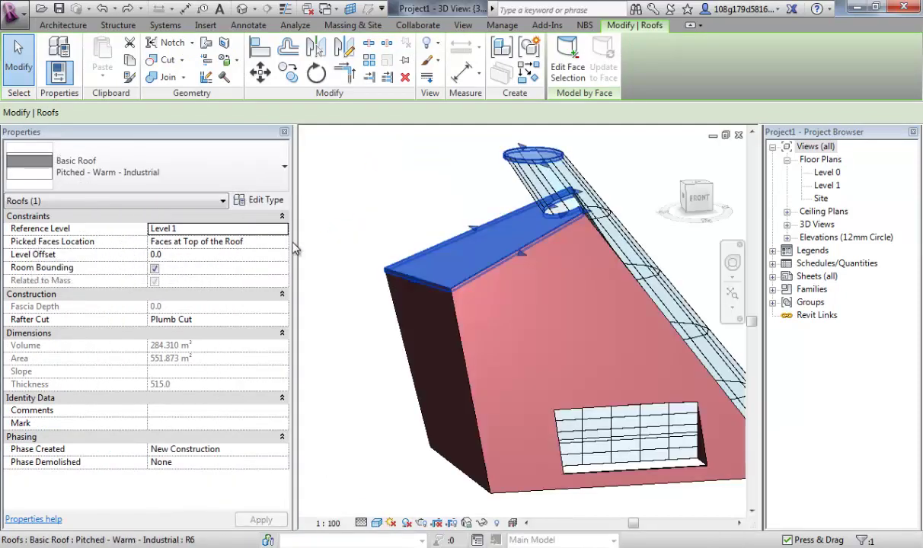
left_click_drag(296, 242, 172, 241)
left_click(152, 241)
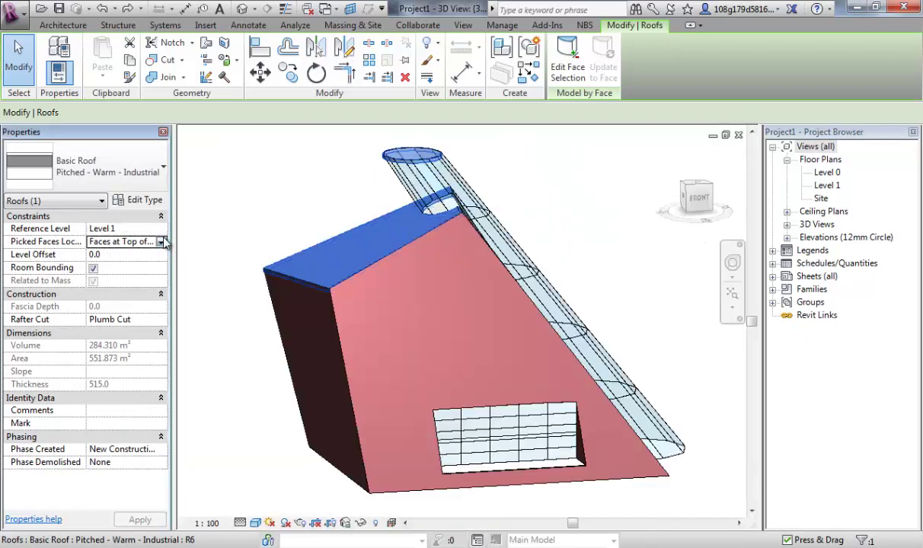
left_click(161, 242)
left_click(148, 266)
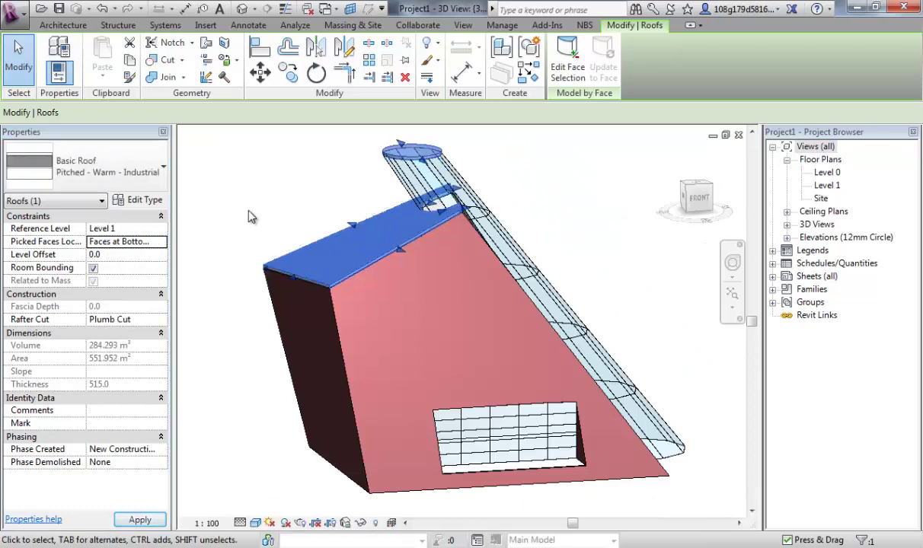
left_click(322, 194)
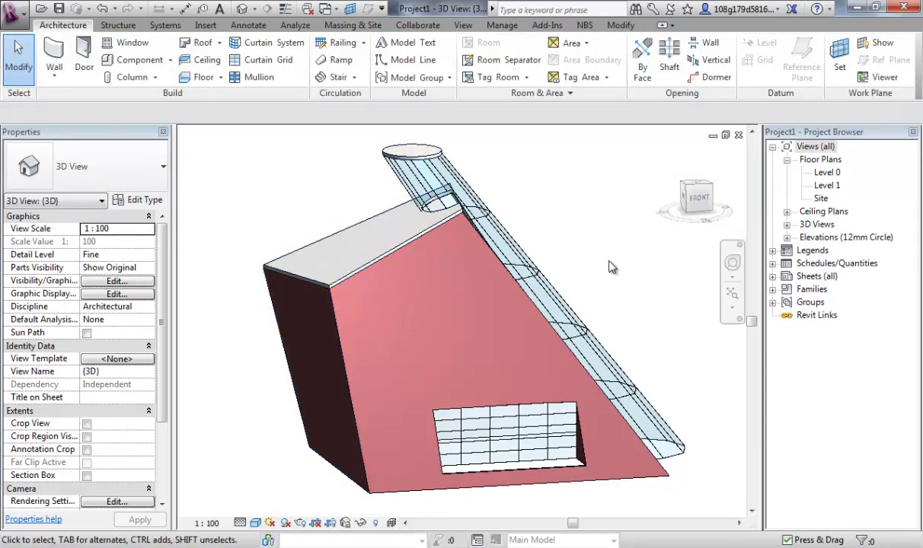
middle_click_drag(613, 263, 504, 274, "shift")
middle_click_drag(741, 361, 725, 350)
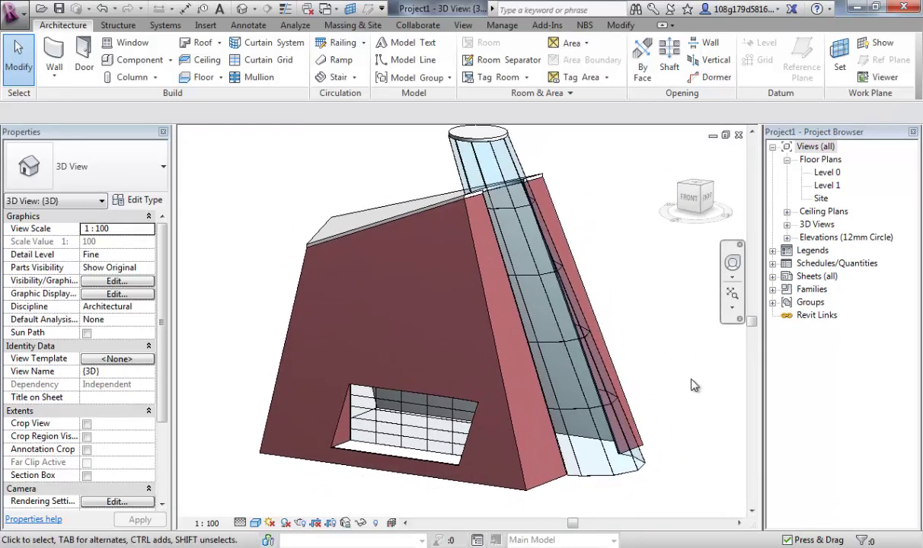